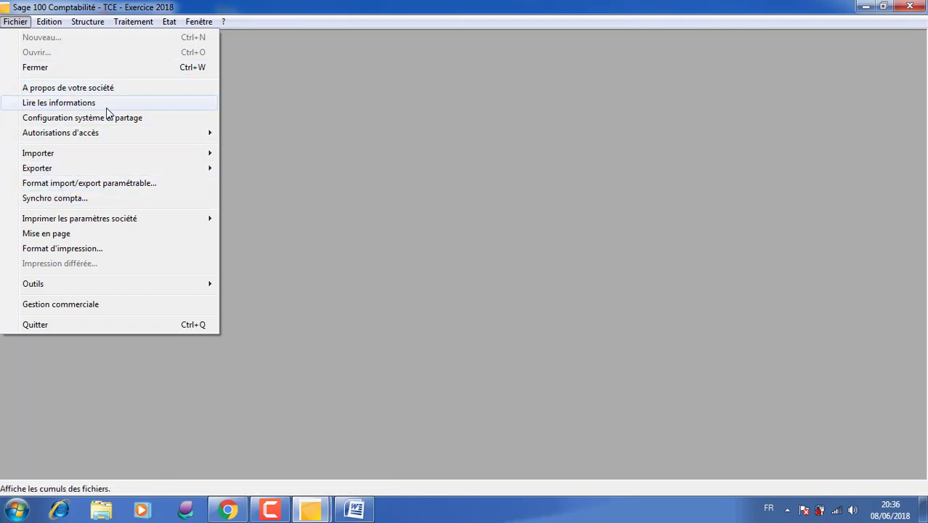
- View the identification details of the TCE company file and close them
{"action": "left_click", "coordinate": [93, 88]}
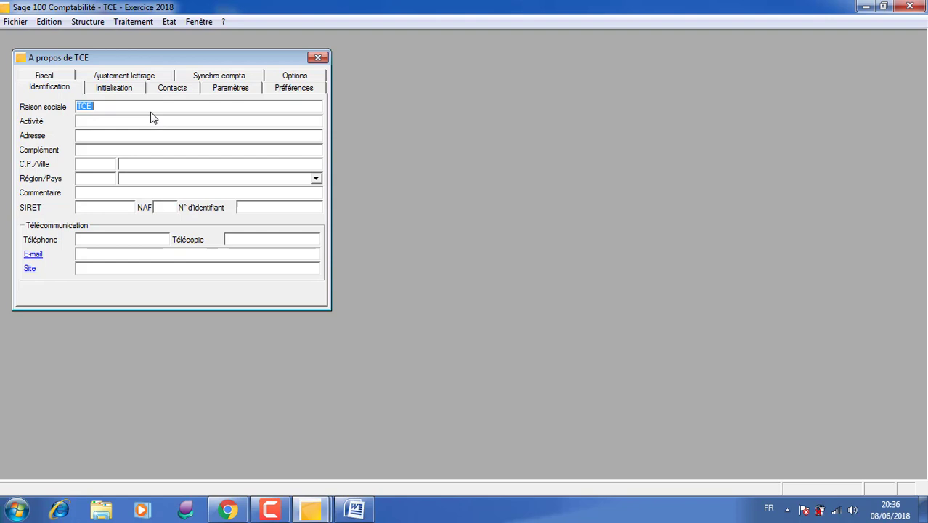
{"action": "left_click", "coordinate": [319, 59]}
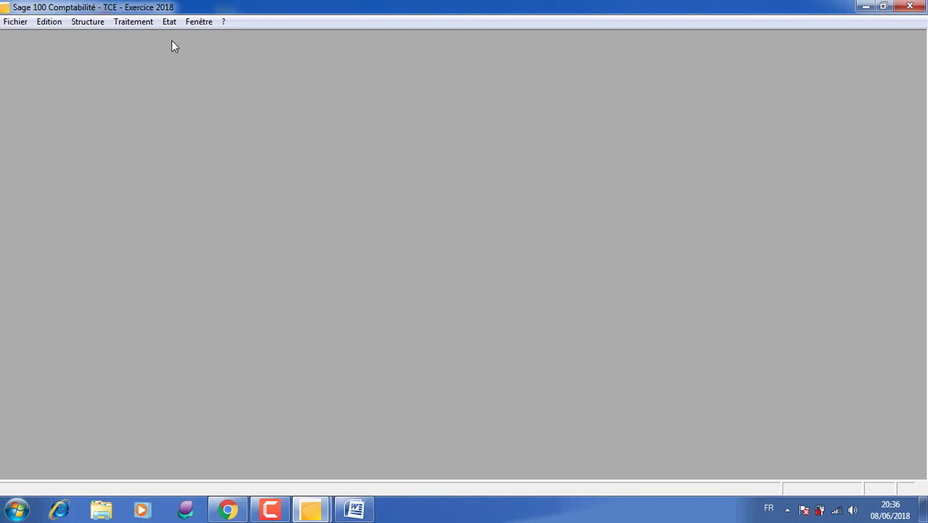
- Load the ACCESS AUTO accounting file as the source of a Fusion and select all its Plan comptable accounts
{"action": "left_click", "coordinate": [79, 22]}
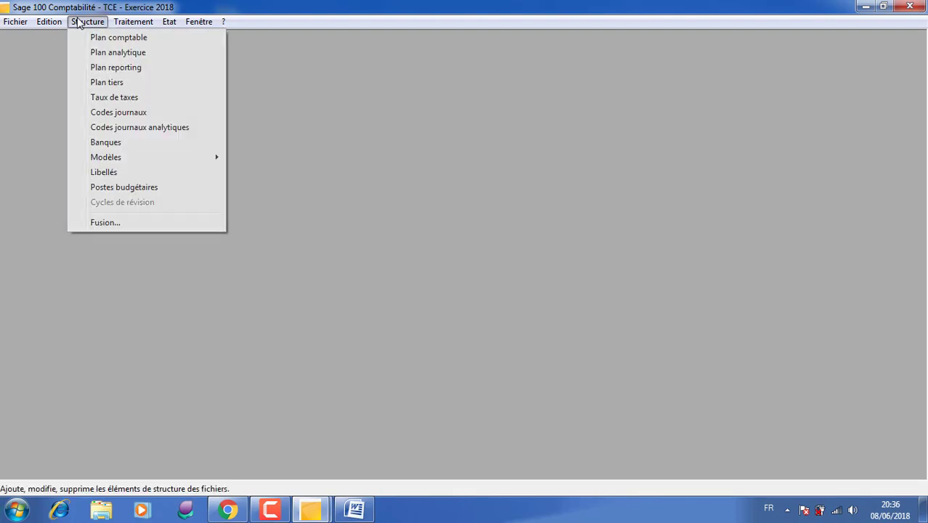
{"action": "left_click", "coordinate": [148, 225]}
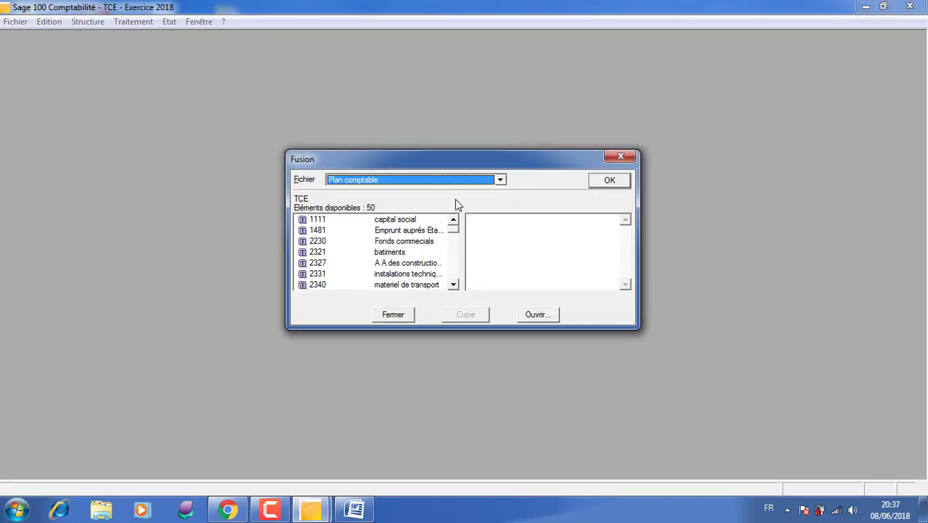
{"action": "left_click", "coordinate": [528, 318]}
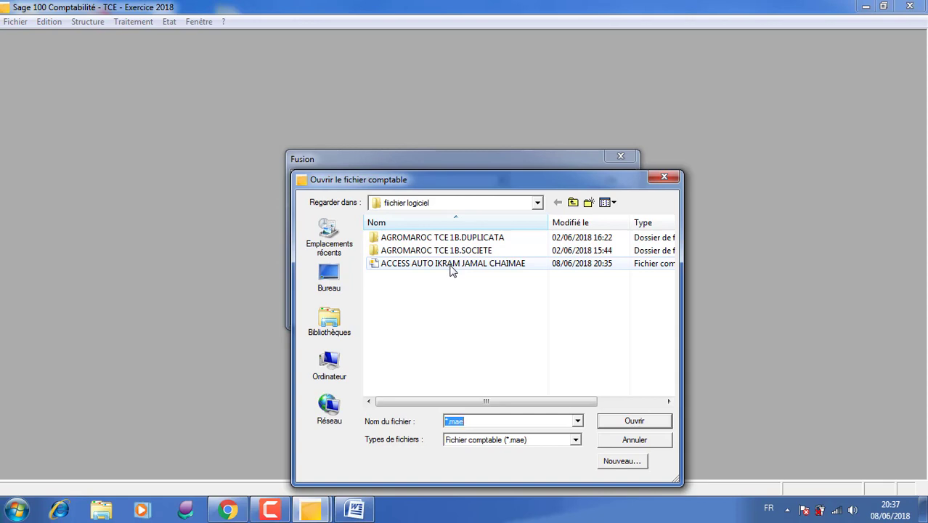
{"action": "double_click", "coordinate": [450, 267]}
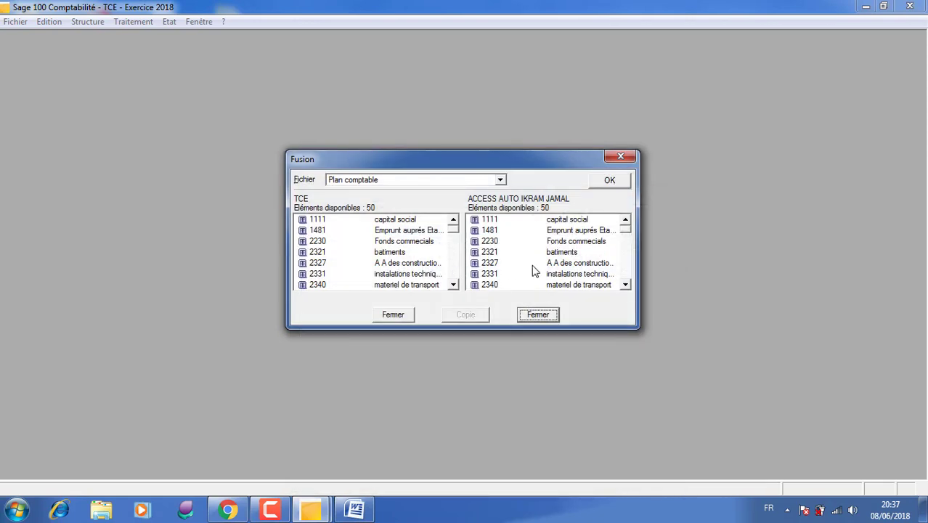
{"action": "right_click", "coordinate": [534, 267]}
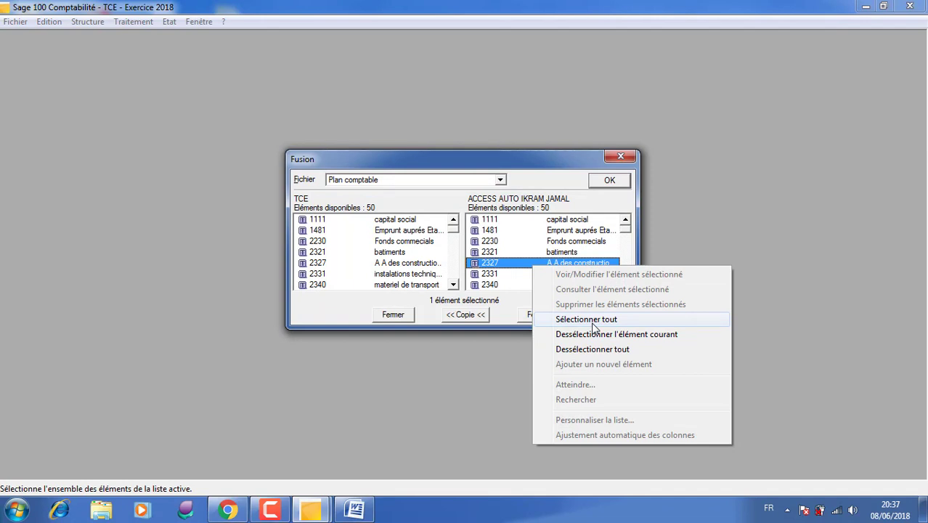
{"action": "left_click", "coordinate": [594, 323]}
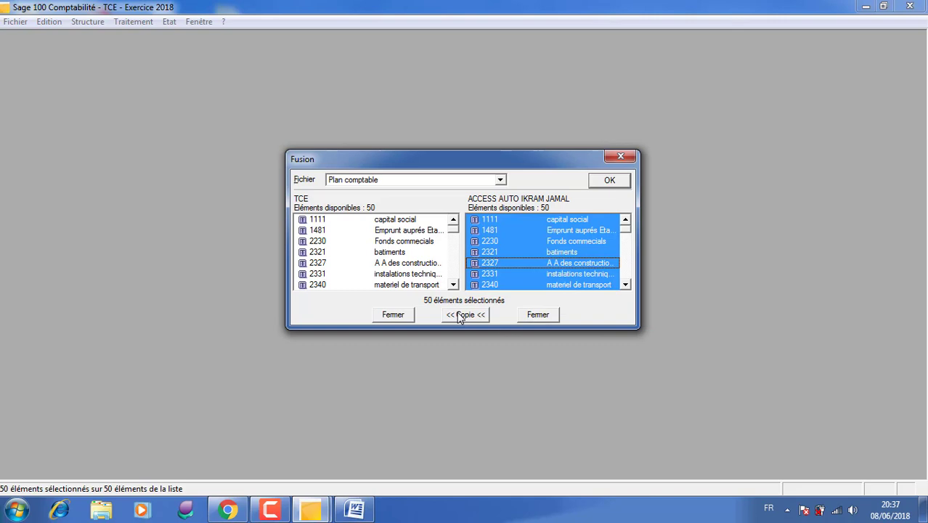
- Select all the Codes journaux entries of the source file, and close both files and the Fusion dialog
{"action": "left_click", "coordinate": [500, 180]}
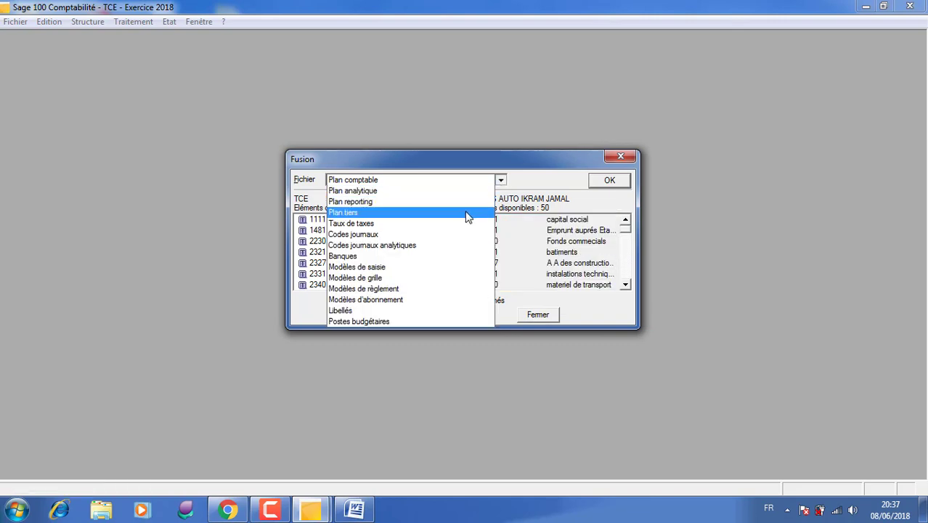
{"action": "left_click", "coordinate": [454, 233]}
{"action": "right_click", "coordinate": [534, 233]}
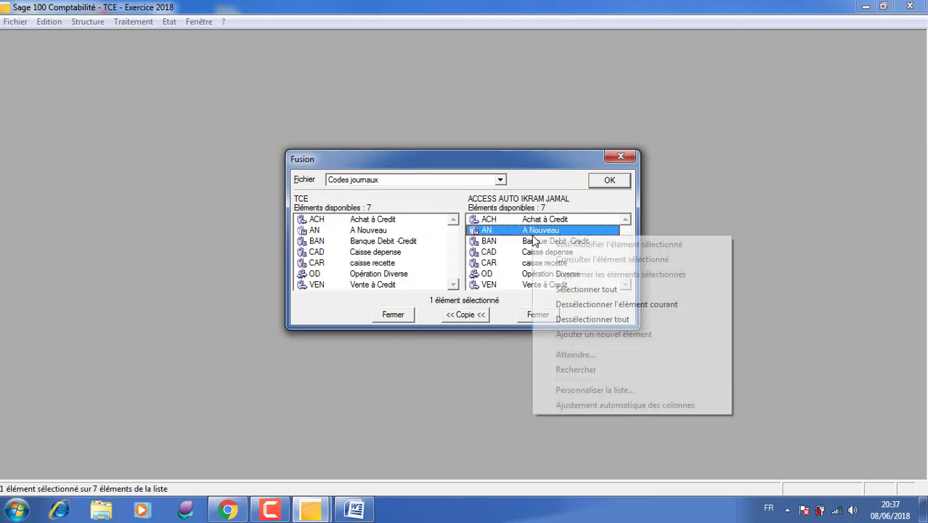
{"action": "left_click", "coordinate": [578, 290]}
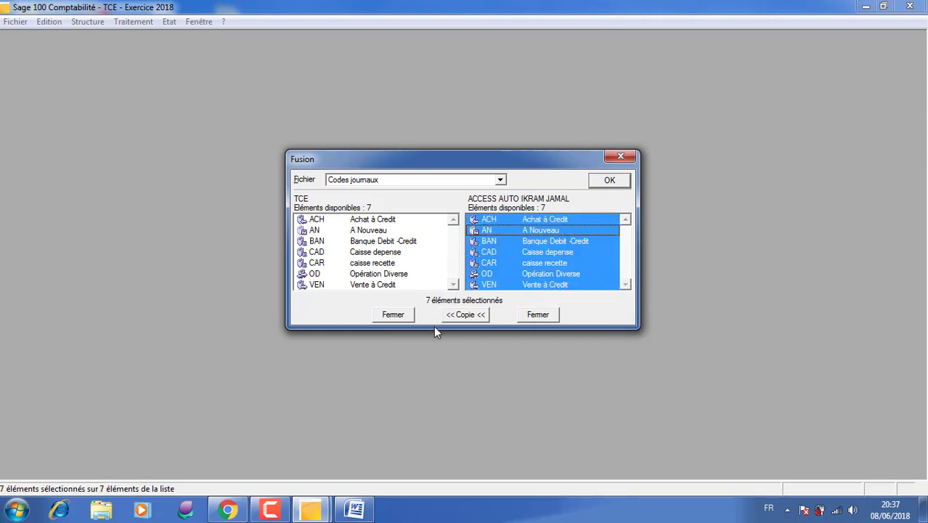
{"action": "left_click", "coordinate": [536, 315]}
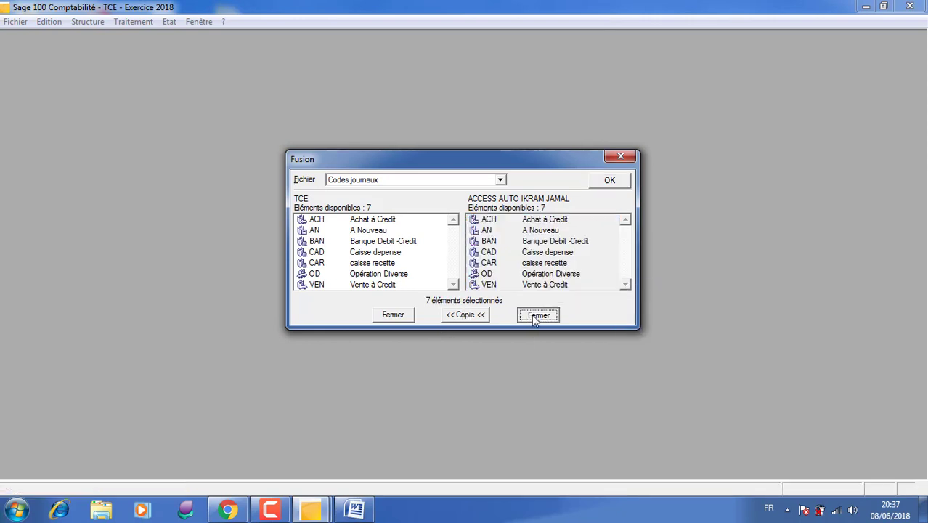
{"action": "left_click", "coordinate": [396, 316]}
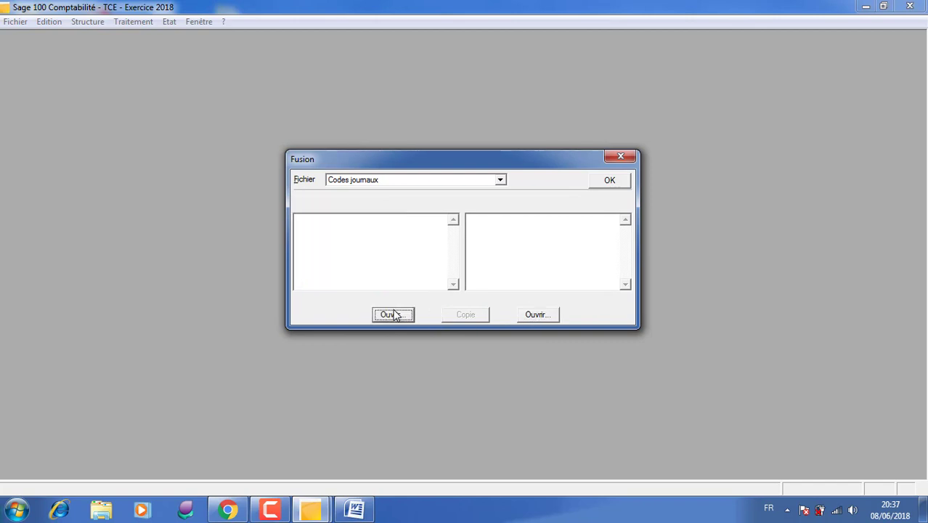
{"action": "left_click", "coordinate": [617, 154]}
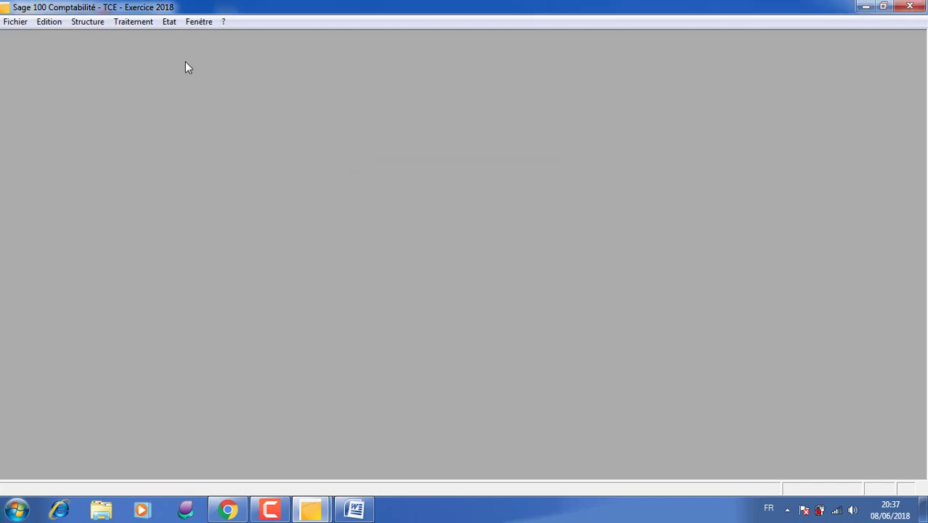
- Switch to the Word document and read the details of invoices FC 316 and FC 317
{"action": "left_click", "coordinate": [137, 25]}
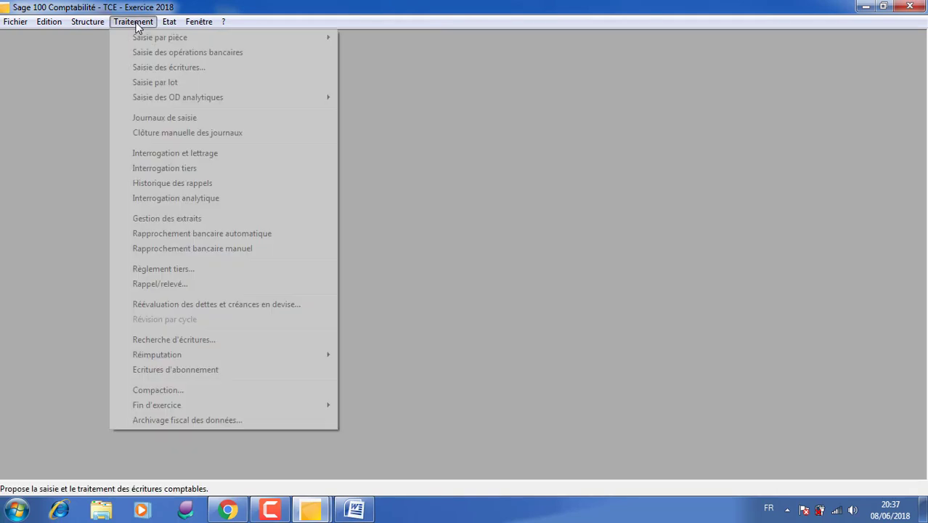
{"action": "mouse_move", "coordinate": [100, 24]}
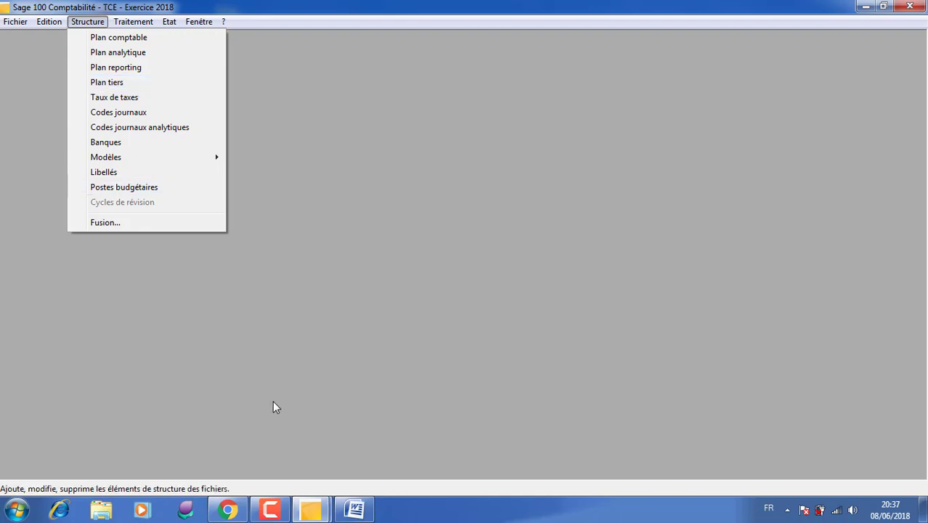
{"action": "mouse_move", "coordinate": [347, 513]}
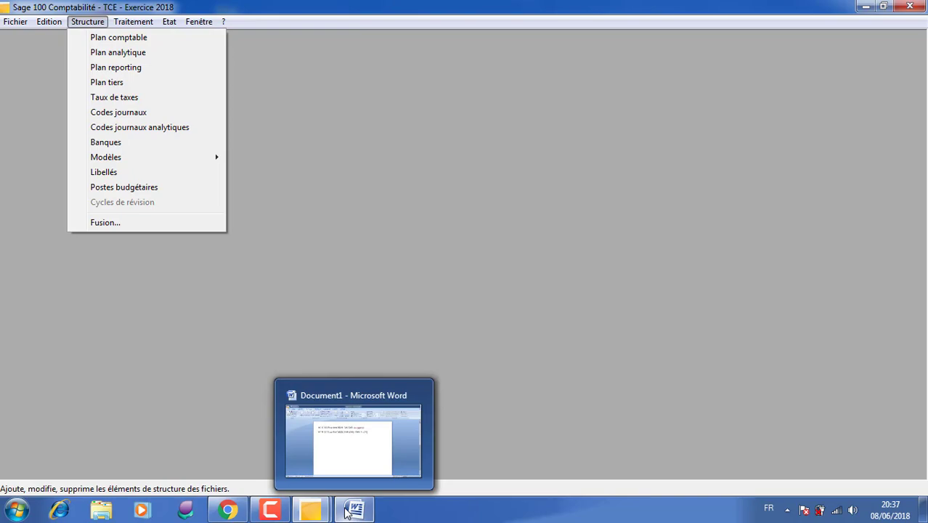
{"action": "left_click", "coordinate": [348, 512]}
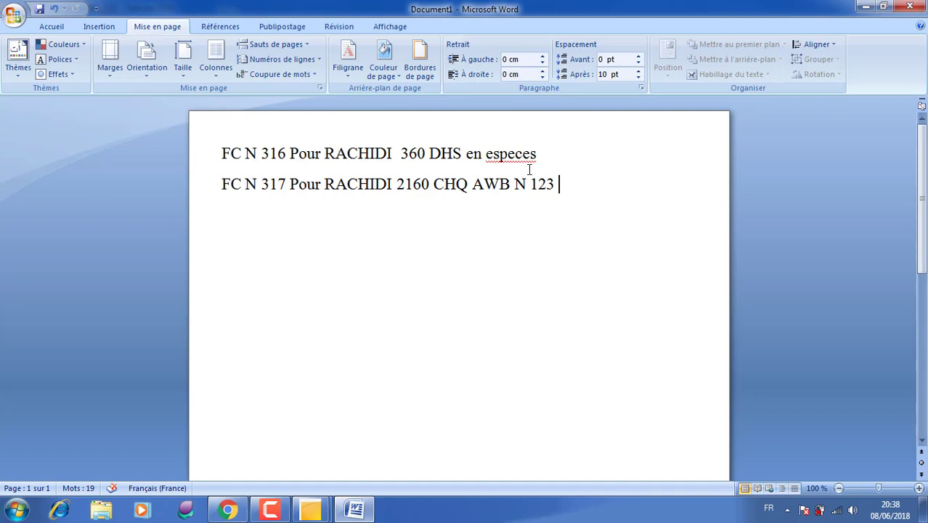
{"action": "left_click", "coordinate": [541, 154]}
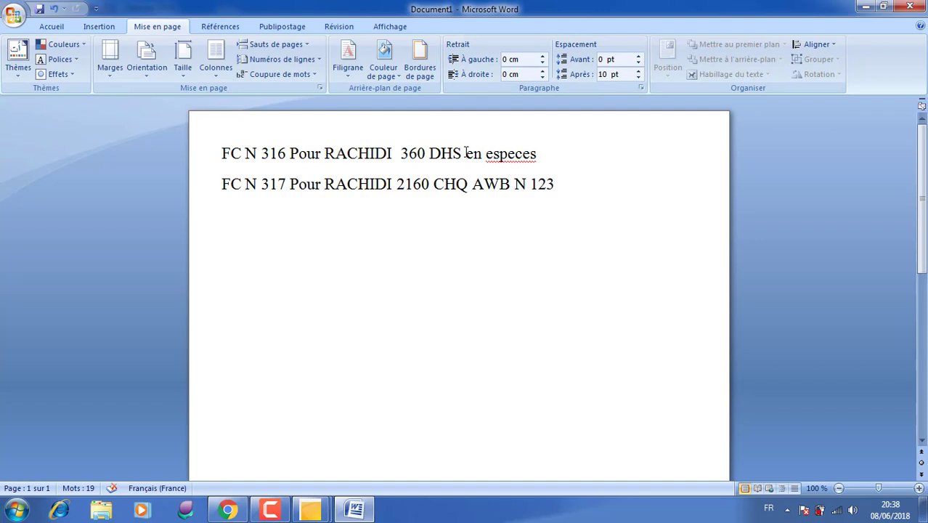
{"action": "left_click", "coordinate": [866, 7]}
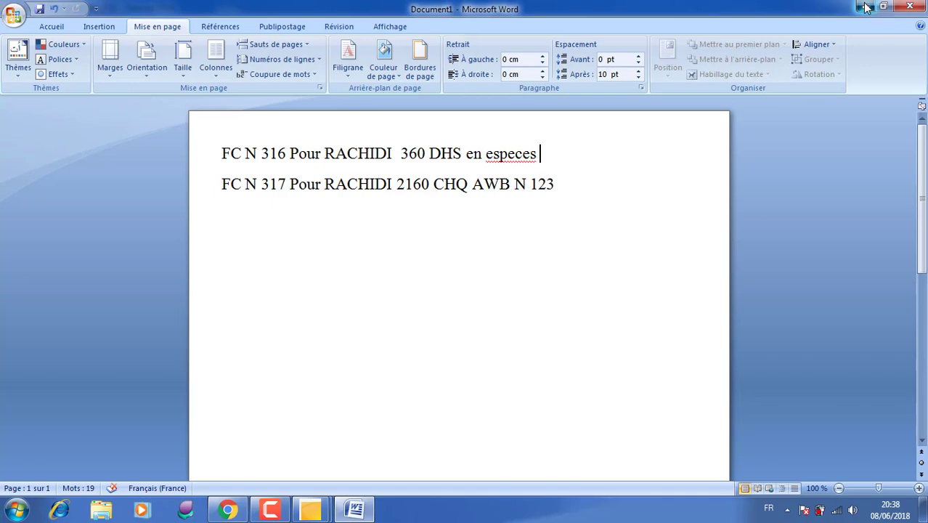
- Open the January 2018 cash receipts journal (CAR, caisse recette) for entry and maximize its window
{"action": "left_click", "coordinate": [148, 22]}
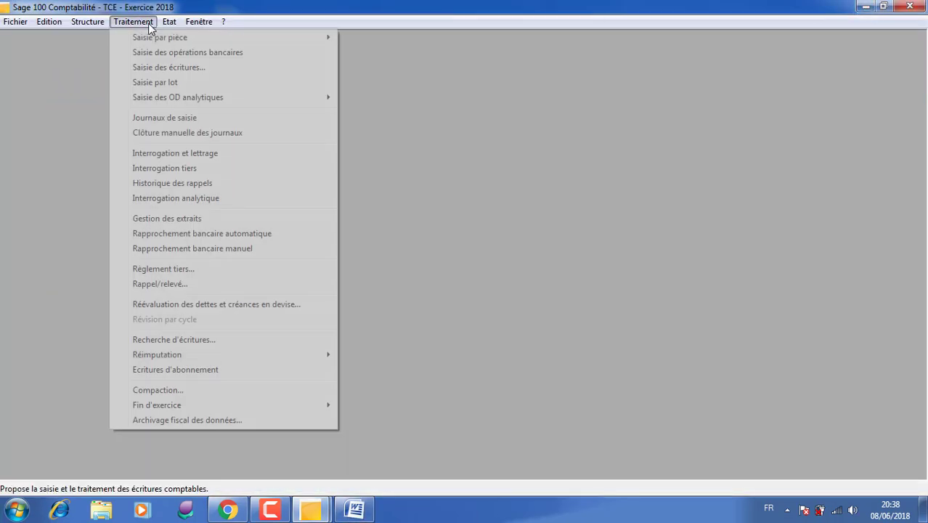
{"action": "left_click", "coordinate": [198, 118]}
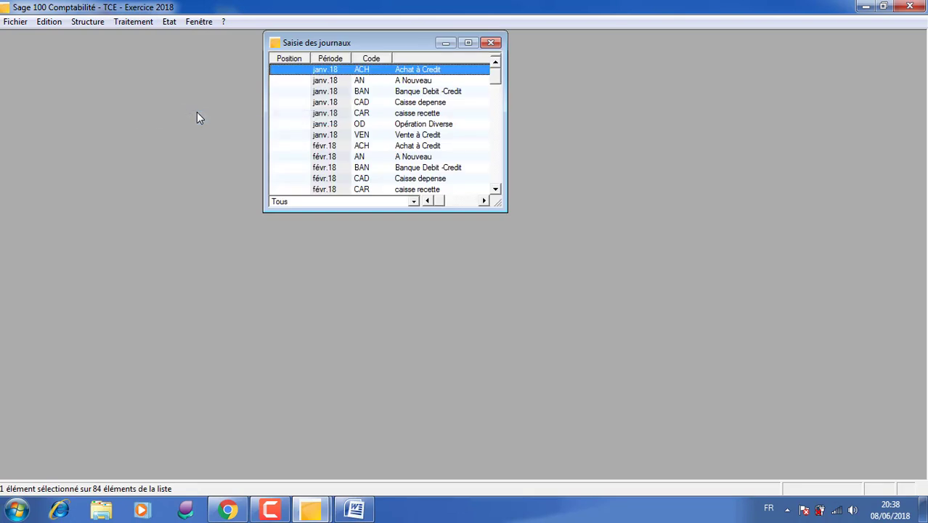
{"action": "left_click", "coordinate": [367, 116]}
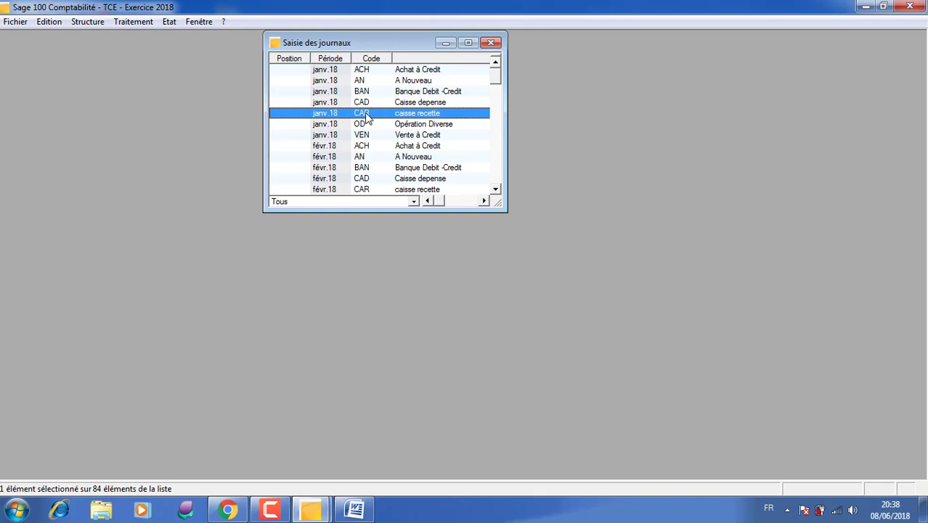
{"action": "double_click", "coordinate": [367, 117]}
{"action": "double_click", "coordinate": [419, 64]}
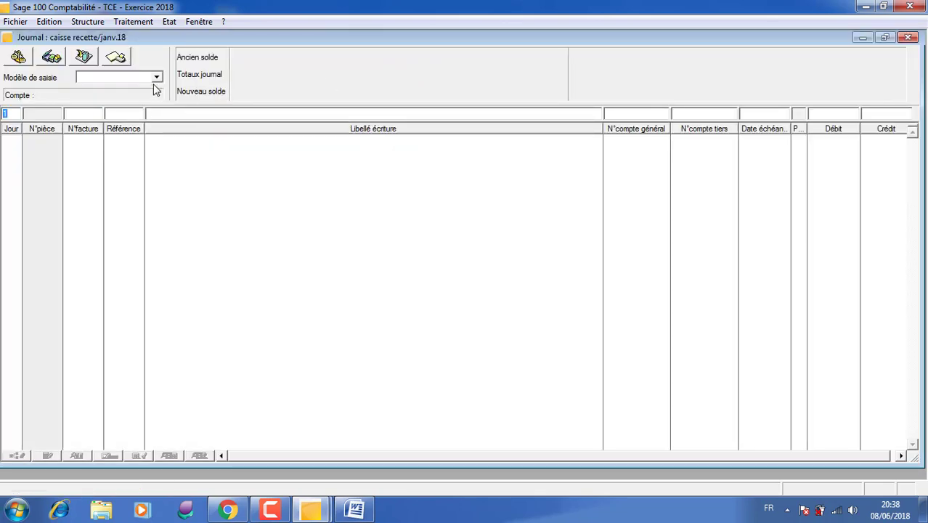
- Enter FC316 as the invoice number of a journal line dated day 1, checking it against the Word document
{"action": "left_click", "coordinate": [88, 115]}
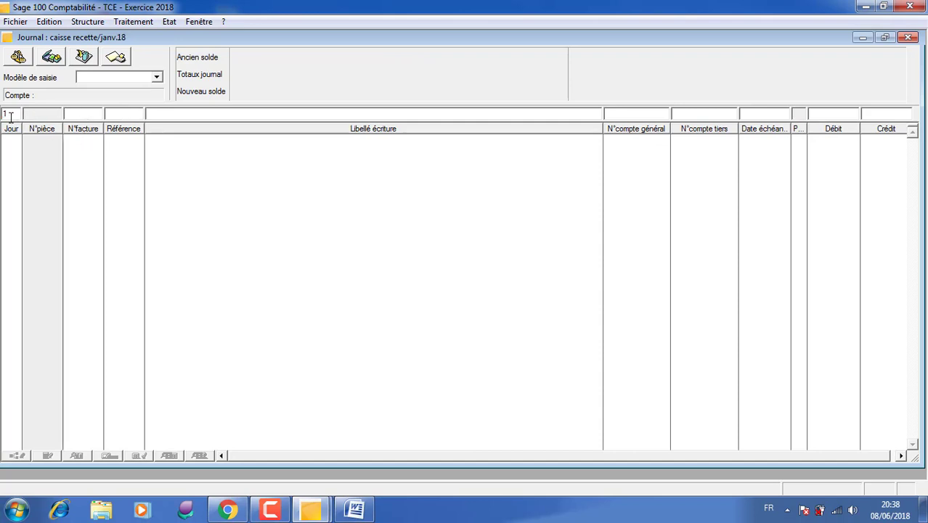
{"action": "left_click", "coordinate": [9, 114]}
{"action": "left_click", "coordinate": [83, 115]}
{"action": "mouse_move", "coordinate": [305, 501]}
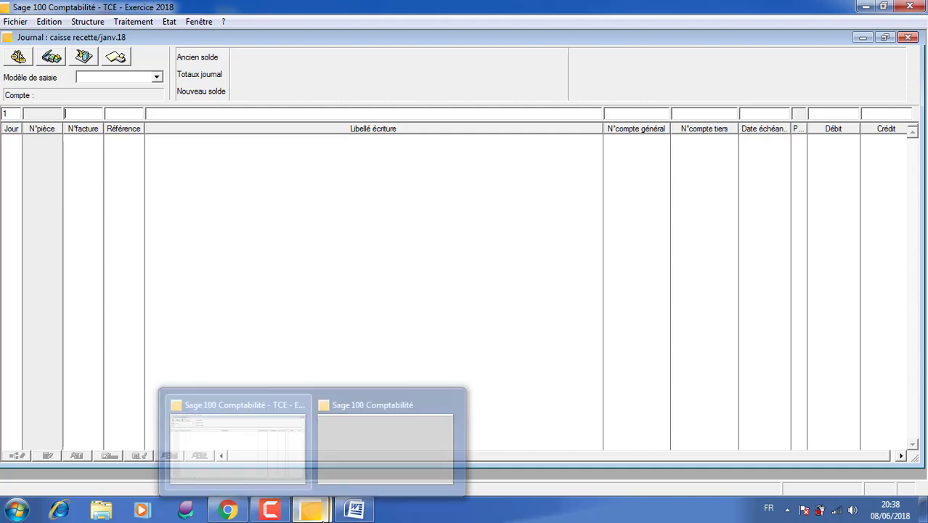
{"action": "type", "text": "FC"}
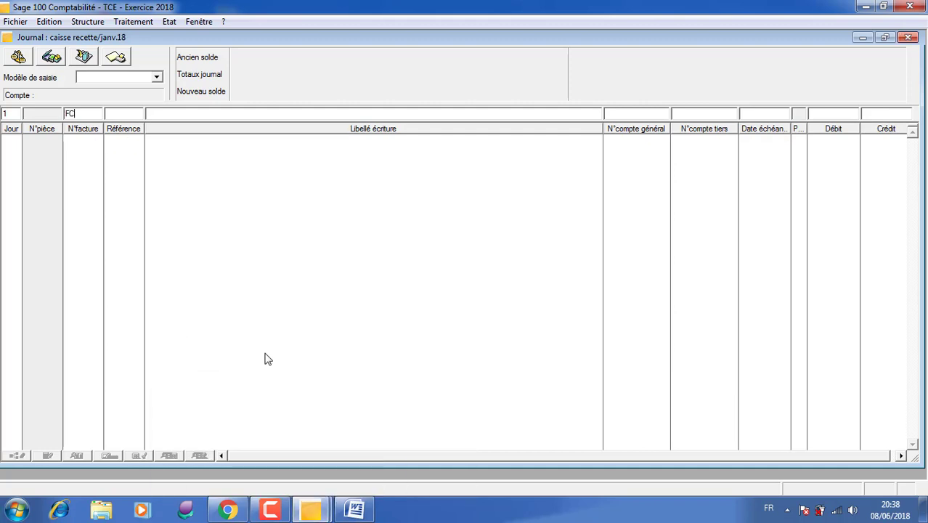
{"action": "left_click", "coordinate": [355, 512]}
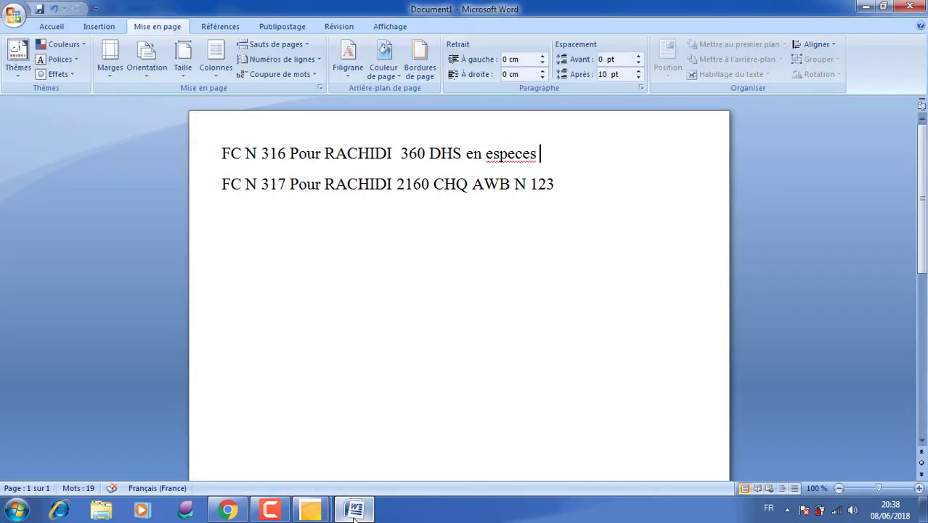
{"action": "left_click", "coordinate": [355, 511]}
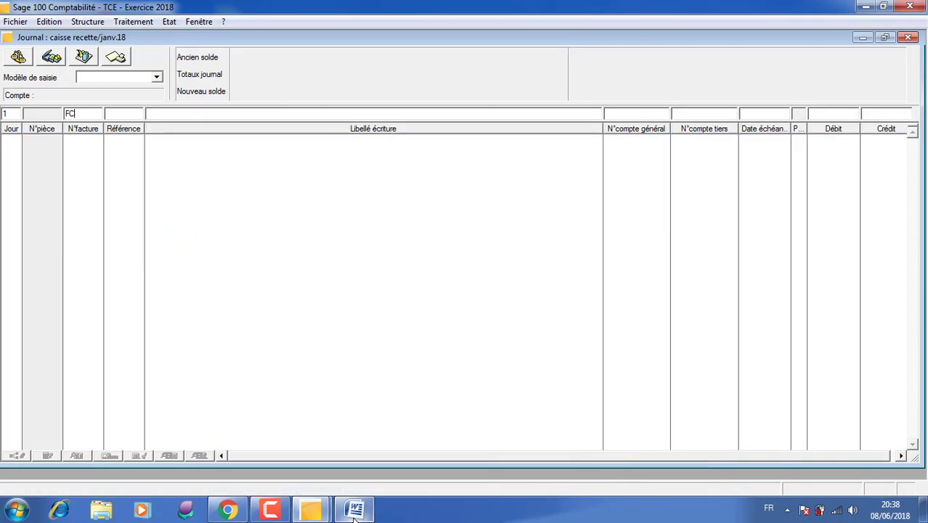
{"action": "type", "text": "316"}
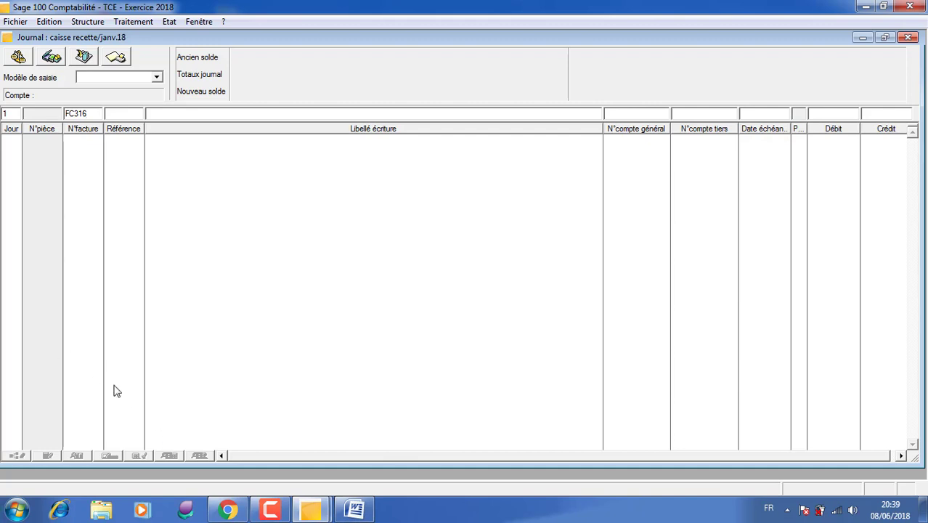
- Enter the entry label as VDA, the customer's name and REG 100 %
{"action": "left_click", "coordinate": [187, 114]}
{"action": "type", "text": "VDA"}
{"action": "type", "text": " RACHIDI "}
{"action": "type", "text": "&à"}
{"action": "key", "text": "BackSpace"}
{"action": "key", "text": "BackSpace"}
{"action": "type", "text": "re"}
{"action": "key", "text": "BackSpace"}
{"action": "key", "text": "BackSpace"}
{"action": "type", "text": "REG 100 "}
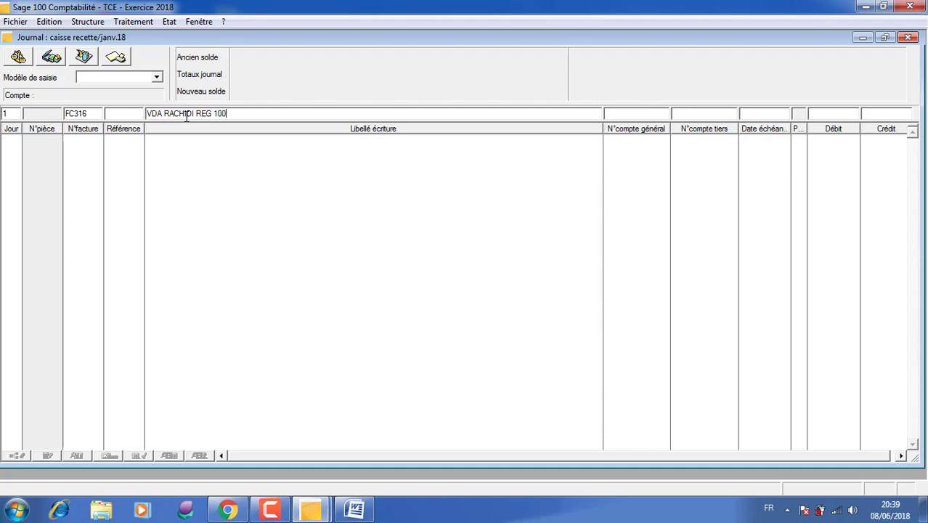
{"action": "type", "text": "%"}
- Assign general account 7111 to the line, enter a credit of 300 and validate it
{"action": "left_click", "coordinate": [642, 114]}
{"action": "type", "text": "è"}
{"action": "key", "text": "BackSpace"}
{"action": "type", "text": "7111"}
{"action": "left_click", "coordinate": [886, 115]}
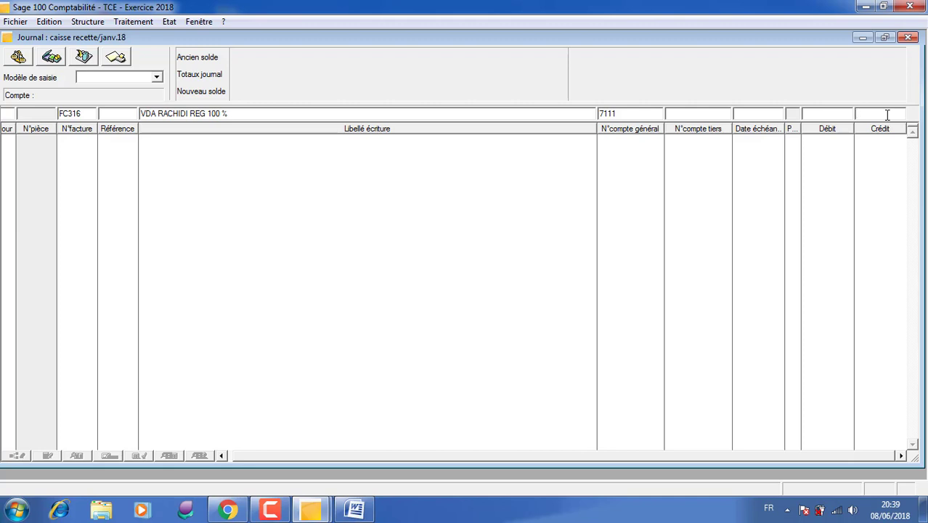
{"action": "type", "text": "300"}
{"action": "key", "text": "Return"}
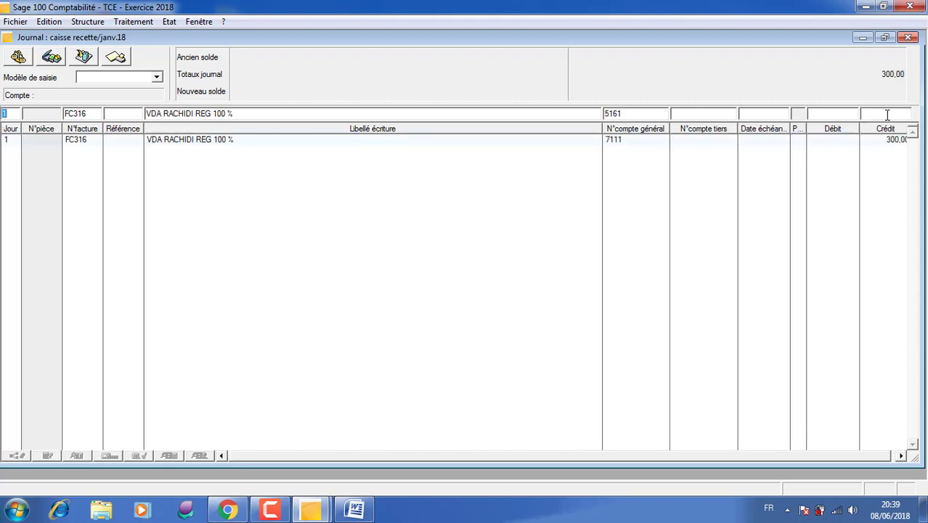
- Record the offsetting FC316 line on cash account 5161 with a debit of 300
{"action": "key", "text": "Tab"}
{"action": "key", "text": "Tab"}
{"action": "key", "text": "Tab"}
{"action": "key", "text": "Tab"}
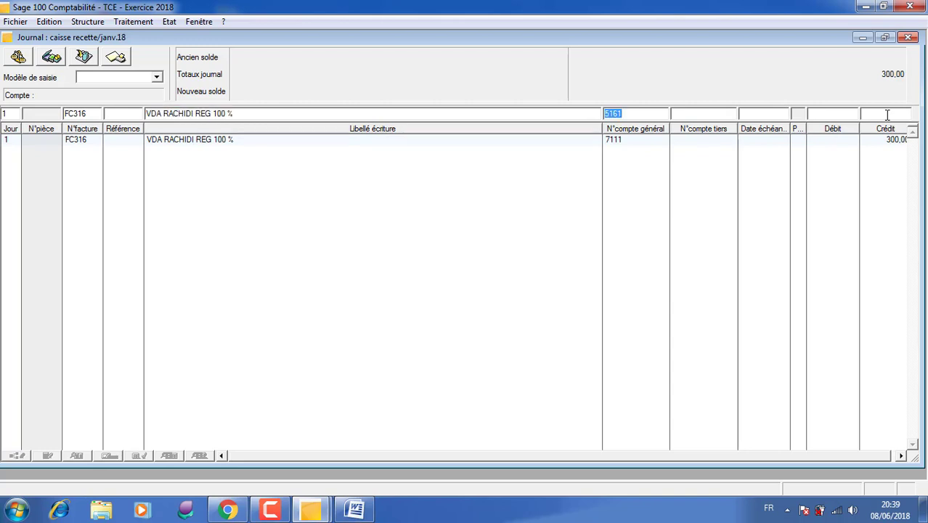
{"action": "key", "text": "Tab"}
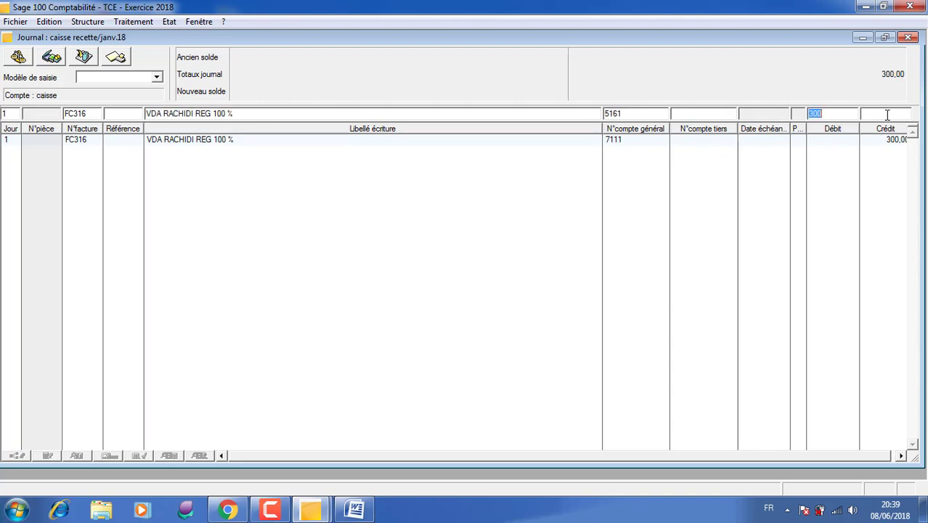
{"action": "key", "text": "Return"}
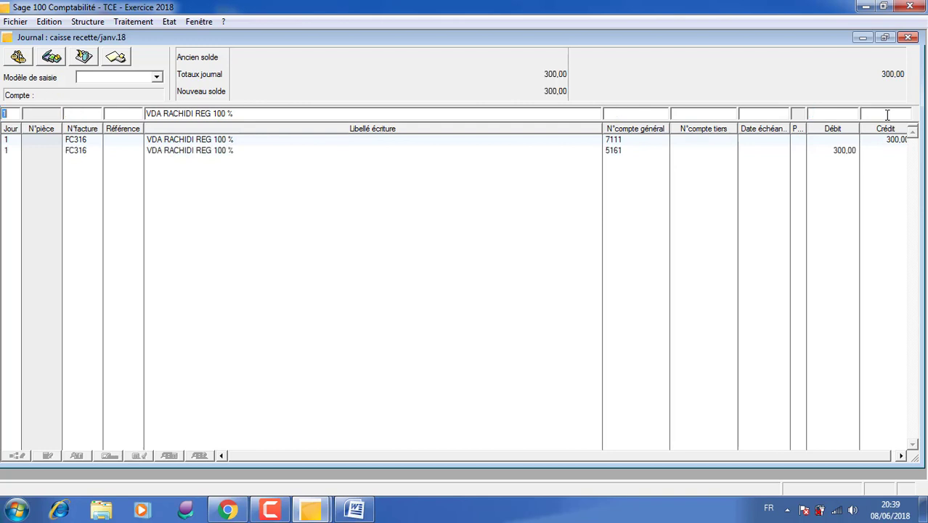
- Add a VAT line on general account 4455 with a credit of 60, keeping the proposed entry label
{"action": "key", "text": "Tab"}
{"action": "key", "text": "Tab"}
{"action": "key", "text": "Tab"}
{"action": "type", "text": "4455"}
{"action": "key", "text": "Tab"}
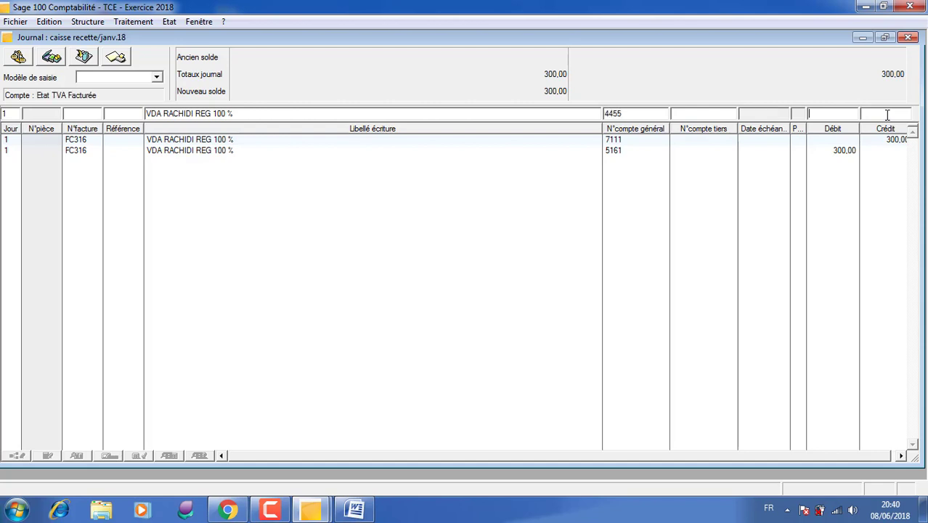
{"action": "key", "text": "Tab"}
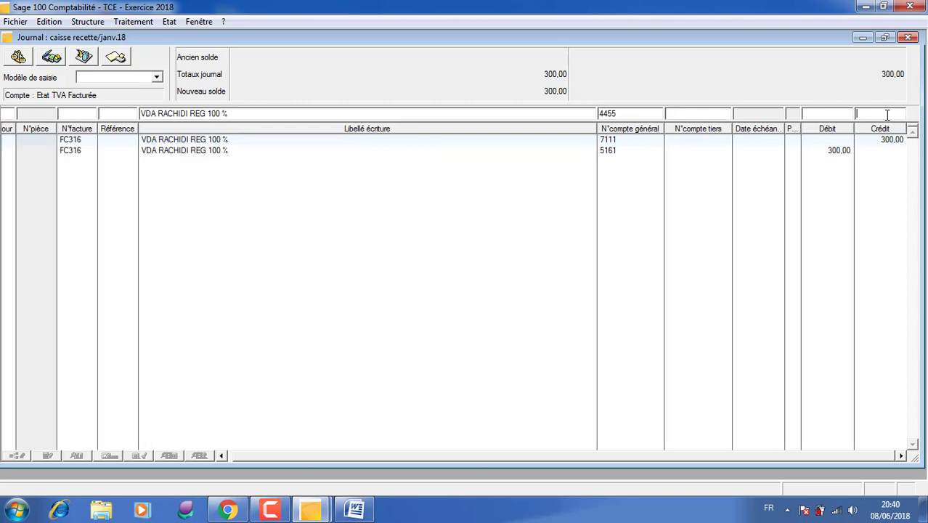
{"action": "type", "text": "60"}
{"action": "key", "text": "Return"}
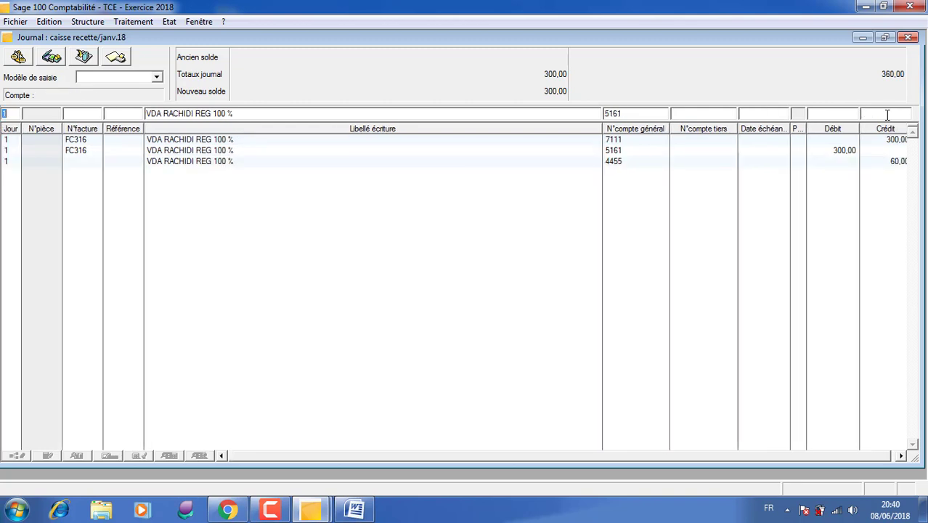
- Balance the VAT line with a debit of 60 on cash account 5161
{"action": "key", "text": "Tab"}
{"action": "key", "text": "Tab"}
{"action": "key", "text": "Tab"}
{"action": "key", "text": "Tab"}
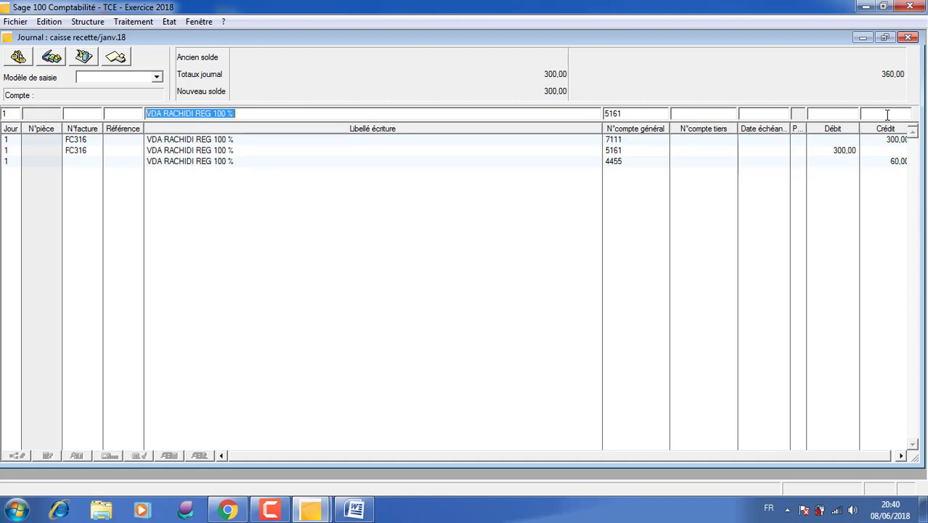
{"action": "key", "text": "Tab"}
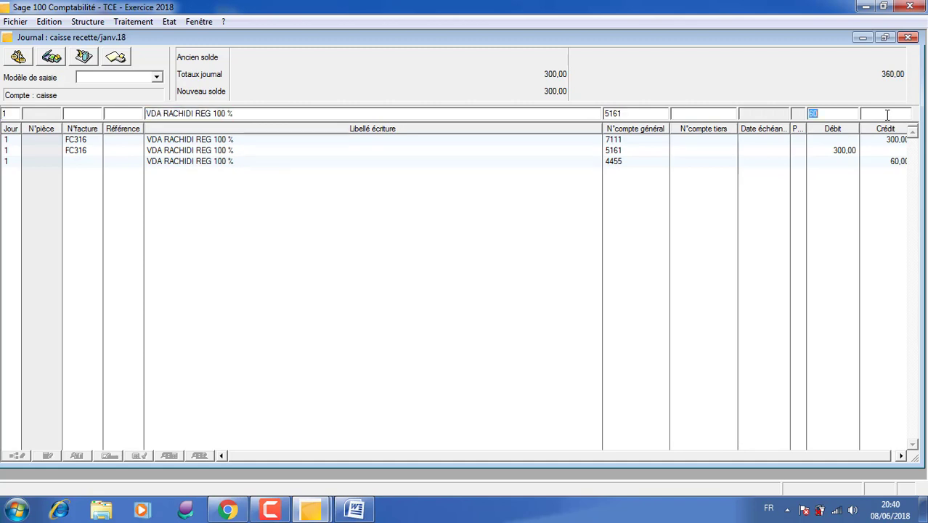
{"action": "key", "text": "Return"}
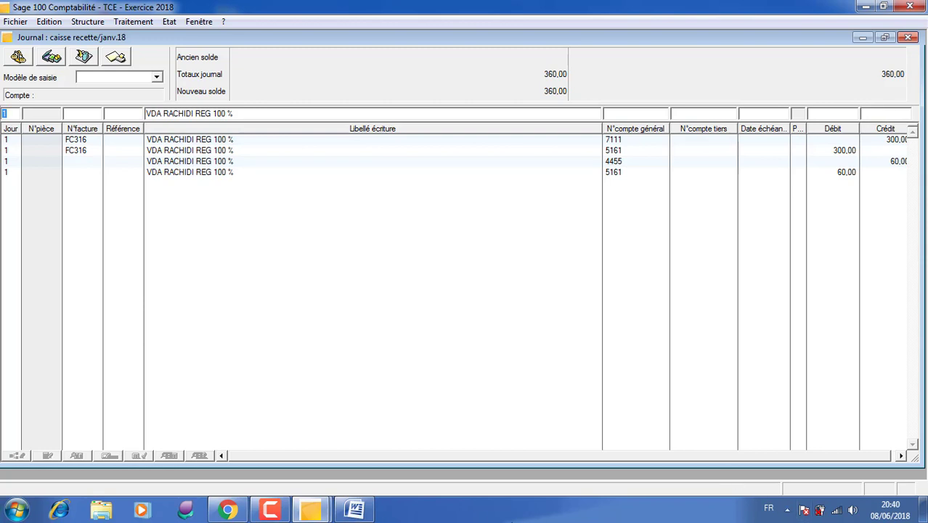
- Check the notes for invoice FC 317 in the Word document and return to the Sage cash receipts journal
{"action": "left_click", "coordinate": [275, 509]}
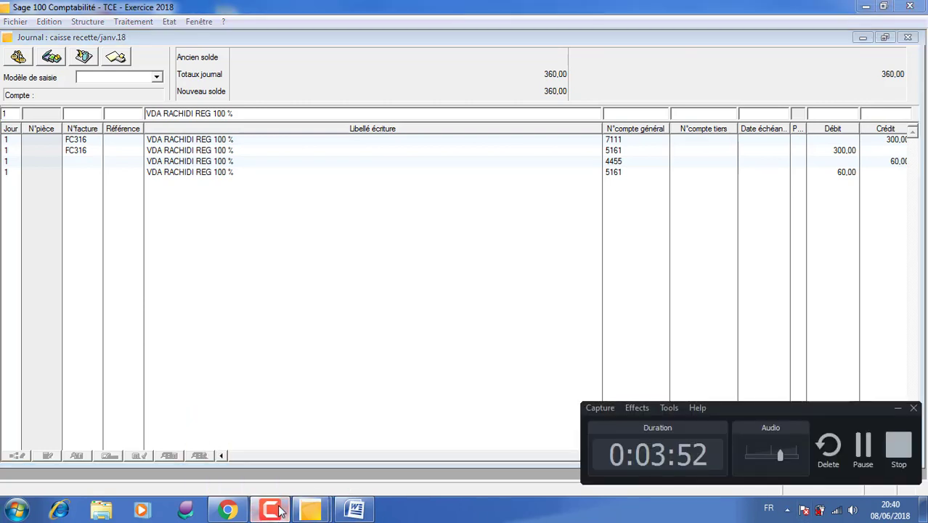
{"action": "left_click", "coordinate": [279, 510]}
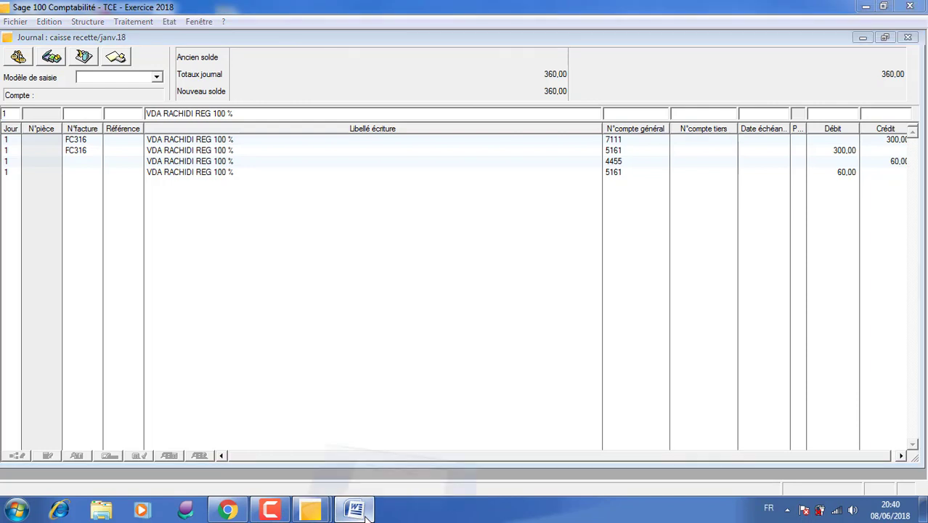
{"action": "left_click", "coordinate": [367, 512]}
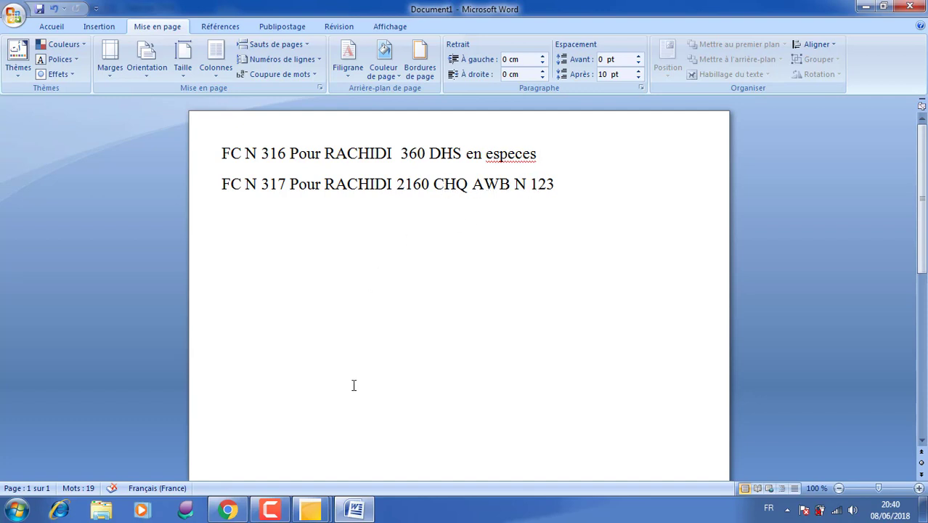
{"action": "left_click", "coordinate": [322, 512]}
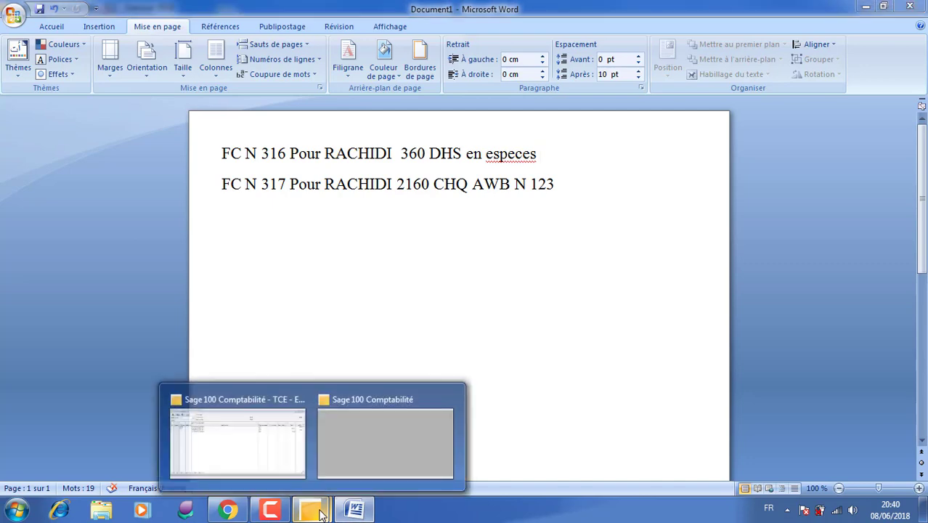
{"action": "left_click", "coordinate": [209, 420]}
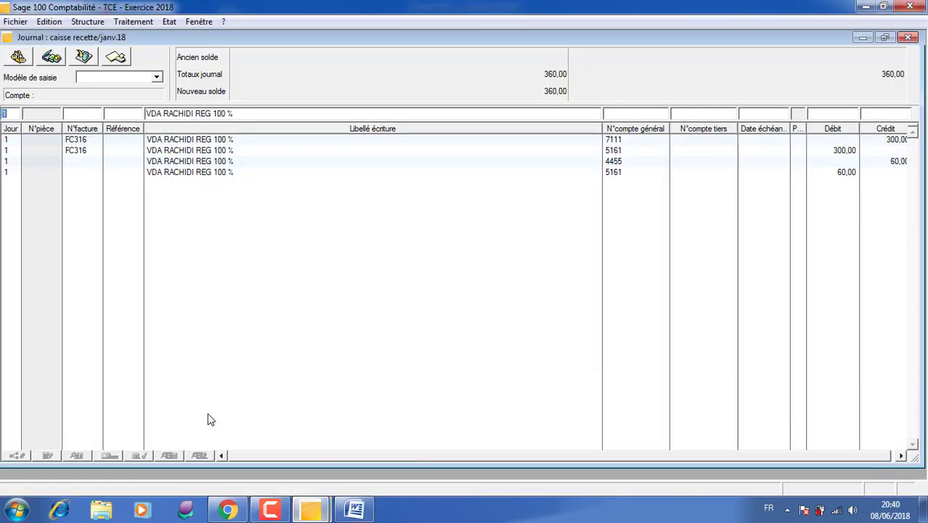
- Close the cash receipts journal, then open the January 2018 bank journal (BAN) with its window maximized
{"action": "left_click", "coordinate": [908, 37]}
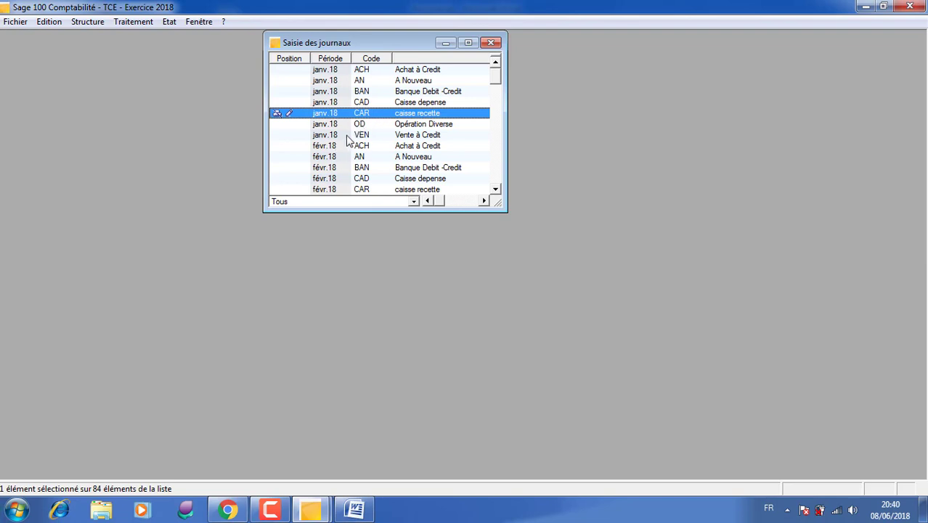
{"action": "double_click", "coordinate": [367, 92]}
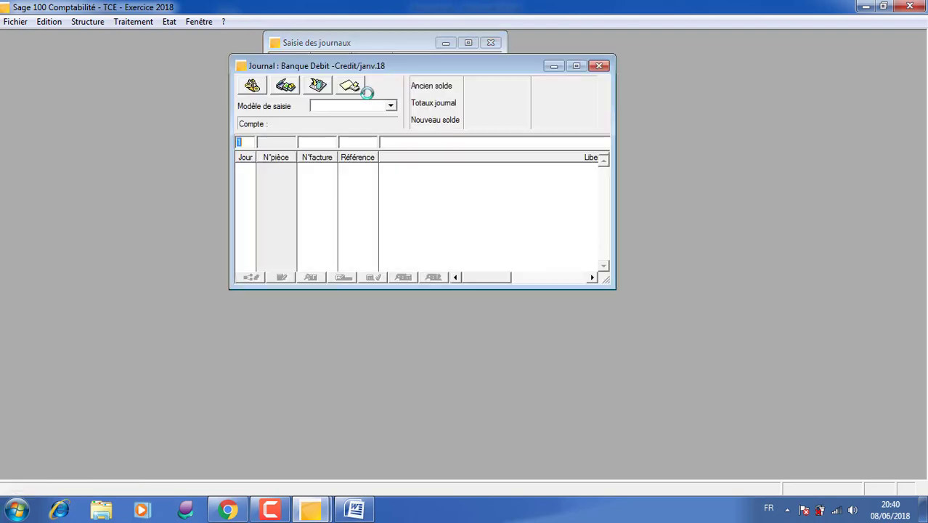
{"action": "double_click", "coordinate": [439, 70]}
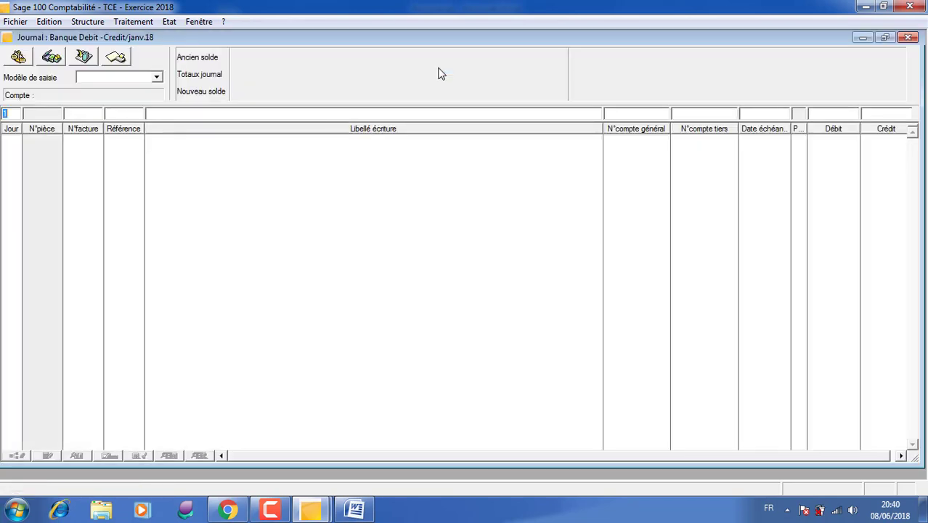
- Enter invoice number FC317 on the day 1 line and start its label with VDA and the customer's name
{"action": "left_click", "coordinate": [100, 114]}
{"action": "type", "text": "FC317"}
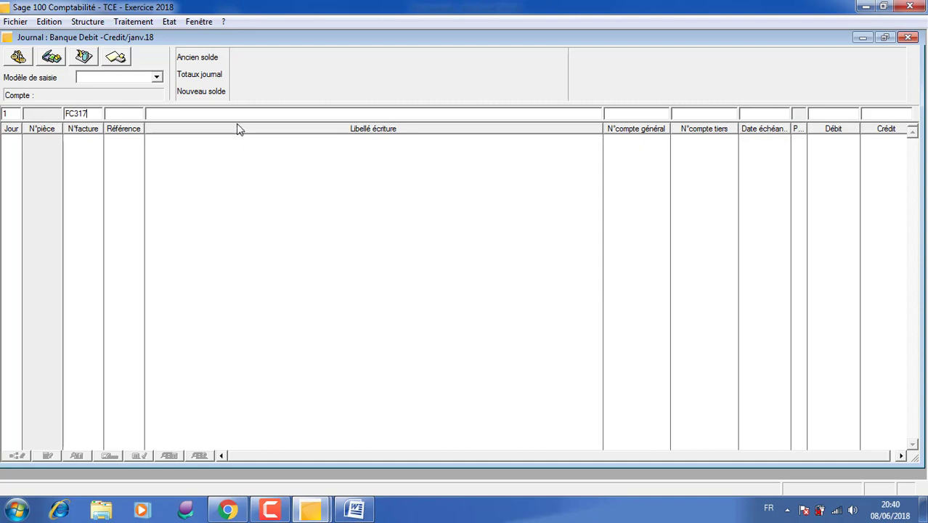
{"action": "left_click", "coordinate": [253, 112]}
{"action": "type", "text": "RACH"}
{"action": "key", "text": "BackSpace"}
{"action": "key", "text": "BackSpace"}
{"action": "key", "text": "BackSpace"}
{"action": "key", "text": "BackSpace"}
{"action": "type", "text": "VDA RACHIDI"}
- Complete the entry label with CHQ AWB 123, checking the payment details in the Word document
{"action": "left_click", "coordinate": [356, 509]}
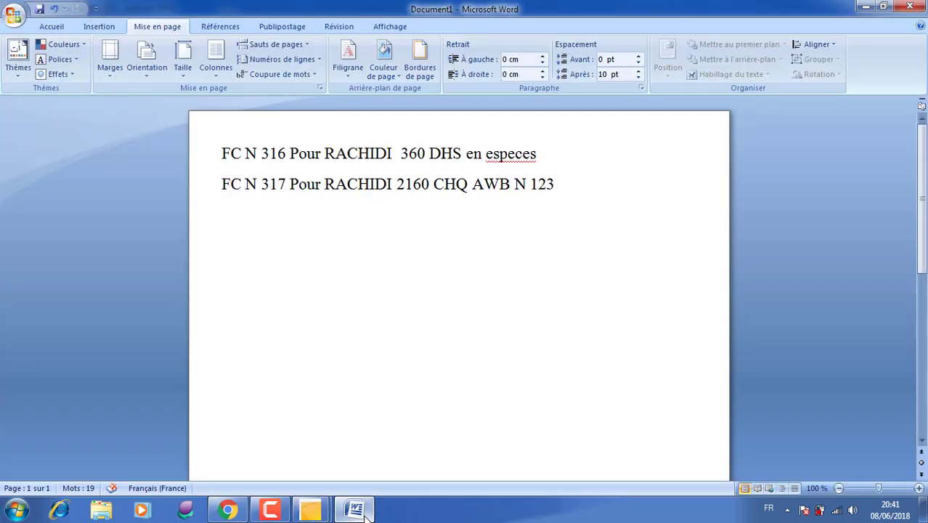
{"action": "left_click", "coordinate": [367, 512]}
{"action": "type", "text": "CHQ AWB "}
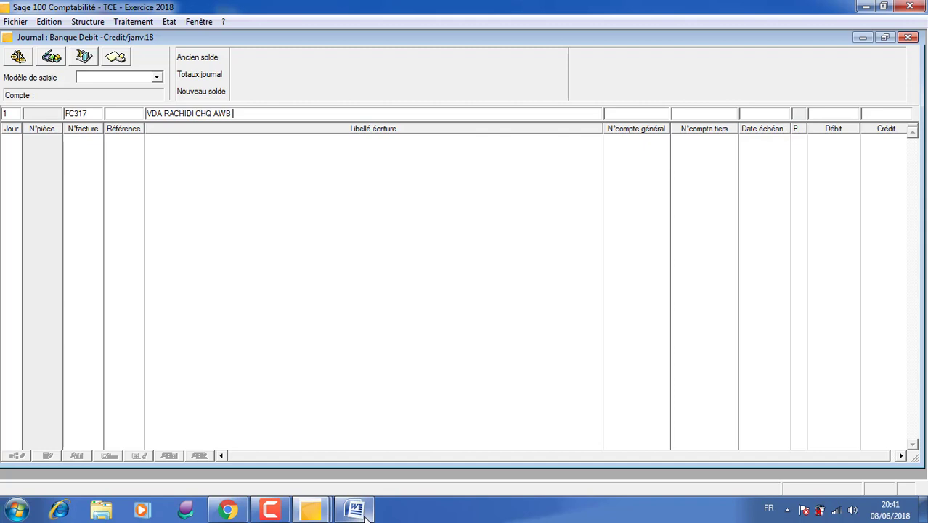
{"action": "type", "text": "123"}
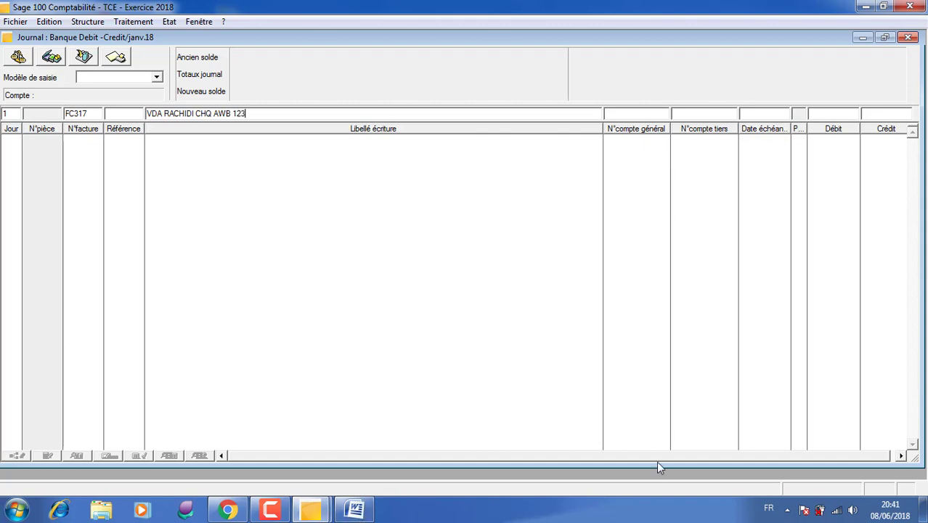
- Assign general account 7111 to the FC317 line
{"action": "left_click", "coordinate": [628, 117]}
{"action": "type", "text": "7111"}
{"action": "key", "text": "Tab"}
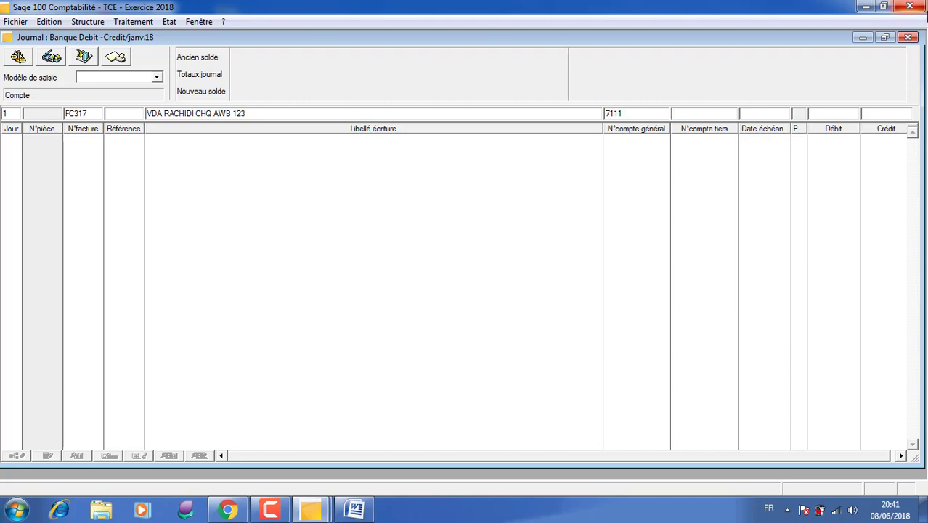
- Minimize the bank journal and open the third-party accounts list (Plan tiers)
{"action": "left_click", "coordinate": [863, 38]}
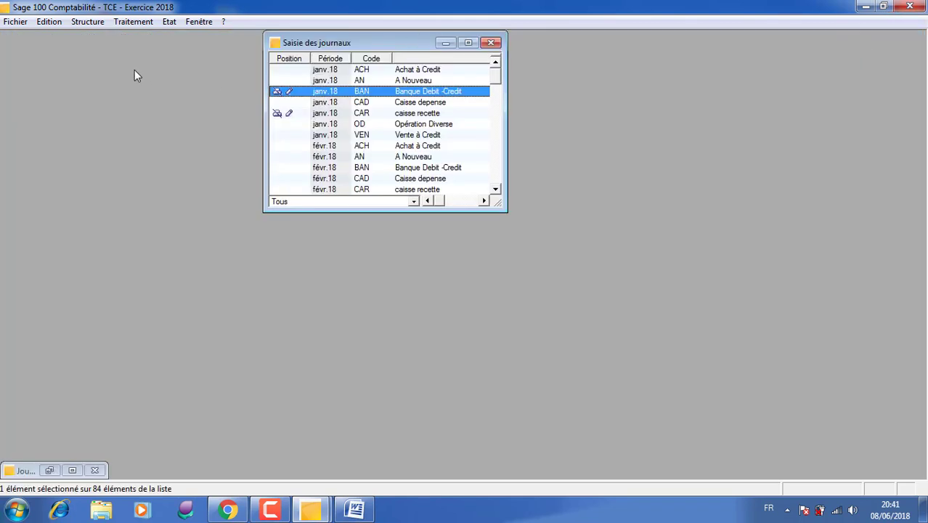
{"action": "left_click", "coordinate": [130, 21]}
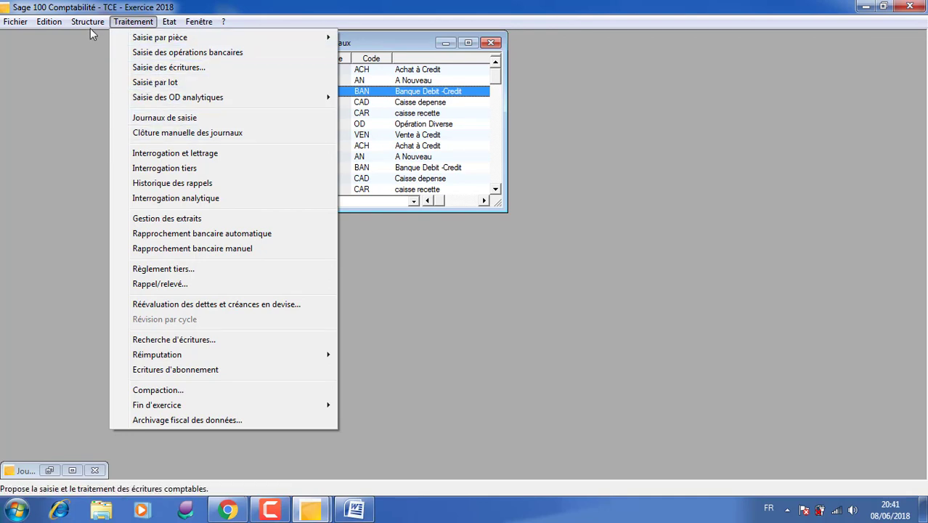
{"action": "mouse_move", "coordinate": [88, 22]}
{"action": "left_click", "coordinate": [115, 83]}
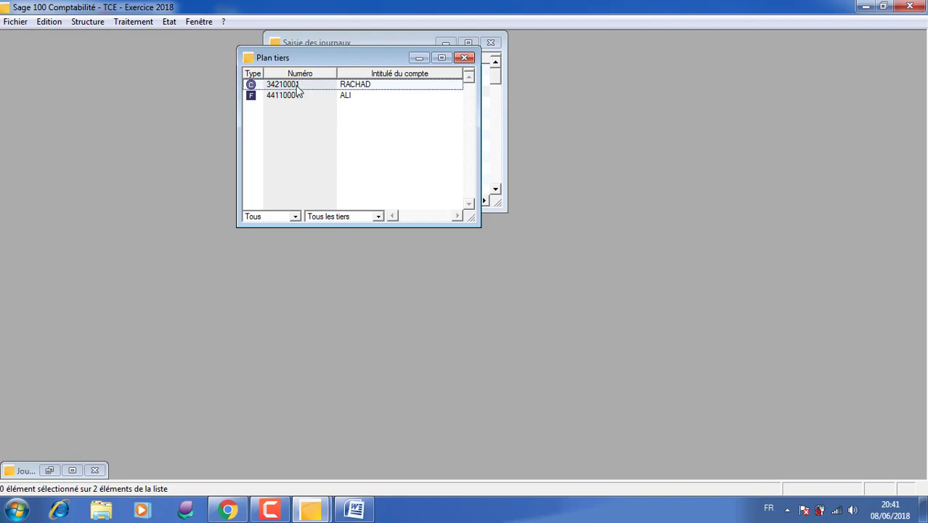
{"action": "right_click", "coordinate": [324, 138]}
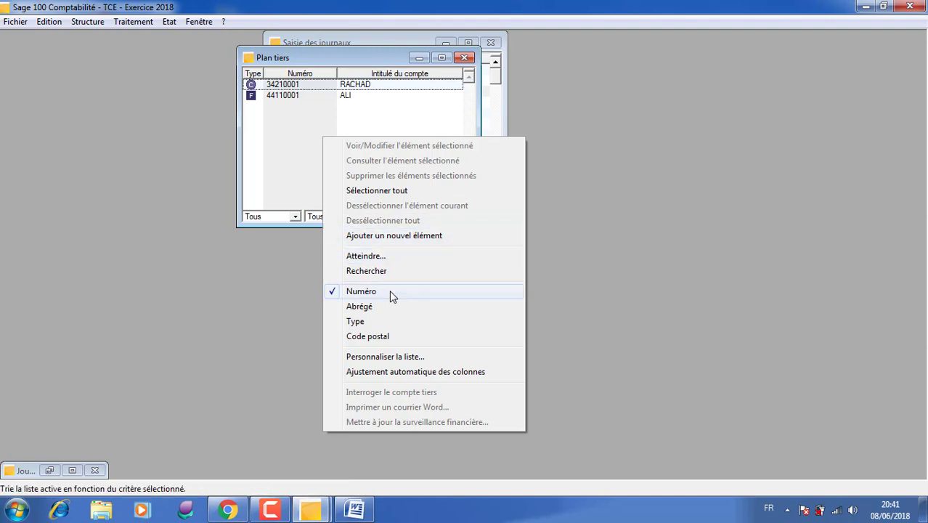
{"action": "left_click", "coordinate": [291, 150]}
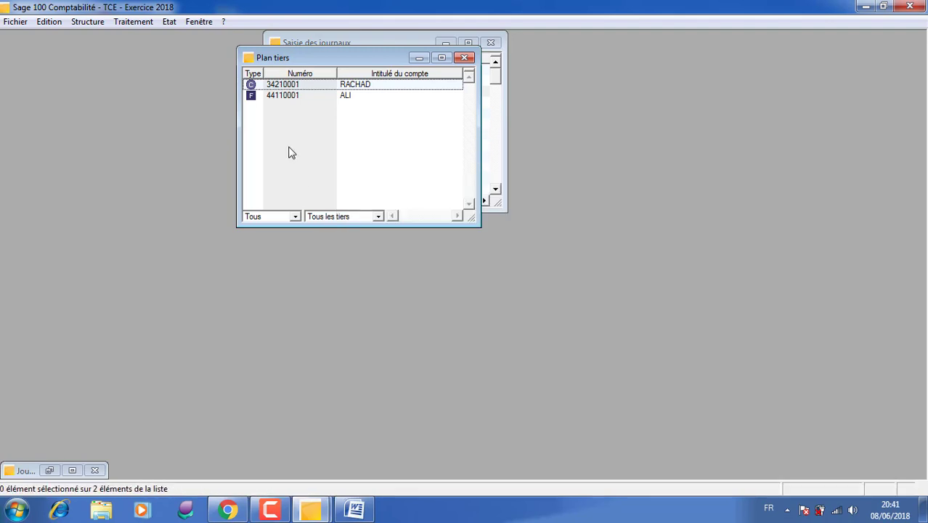
- Create a third party of type Client, entering its account number and the title TCE
{"action": "key", "text": "ctrl+j"}
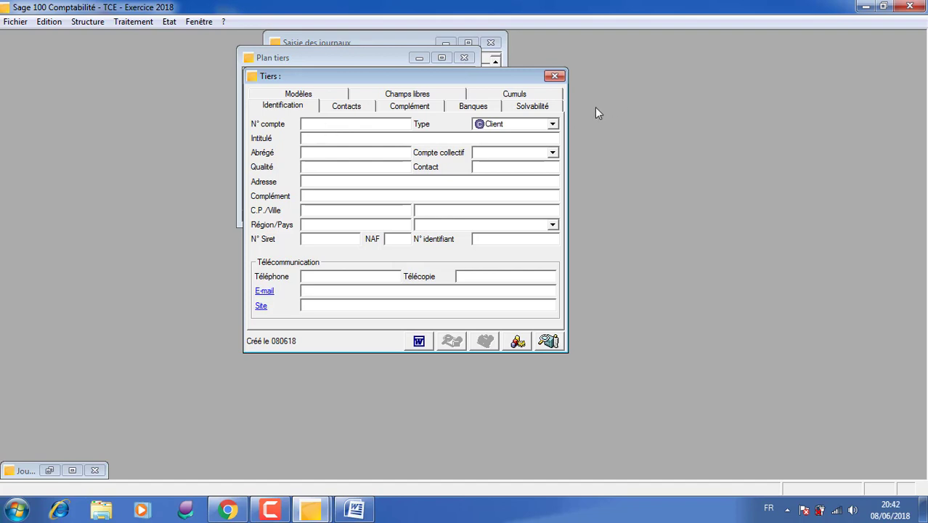
{"action": "left_click", "coordinate": [552, 124]}
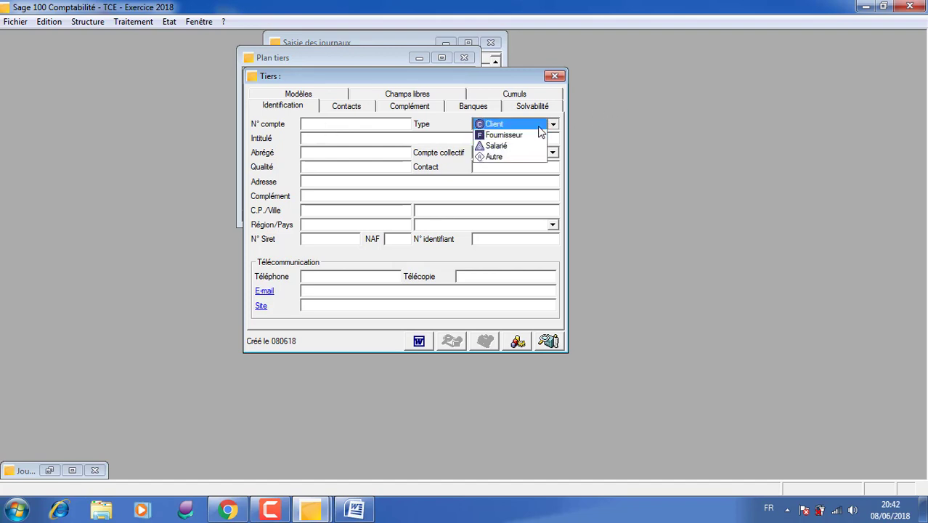
{"action": "left_click", "coordinate": [537, 126]}
{"action": "left_click", "coordinate": [326, 127]}
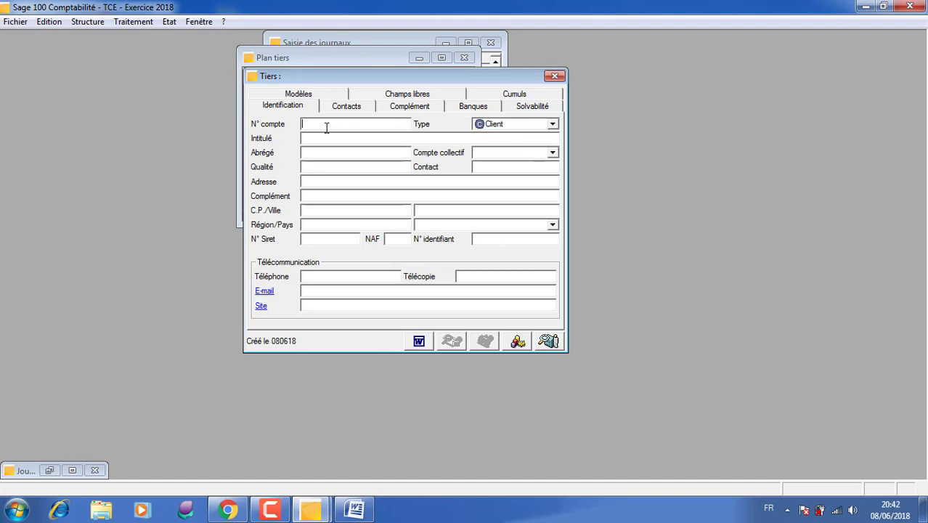
{"action": "type", "text": "2134"}
{"action": "type", "text": "000011"}
{"action": "type", "text": "TCE"}
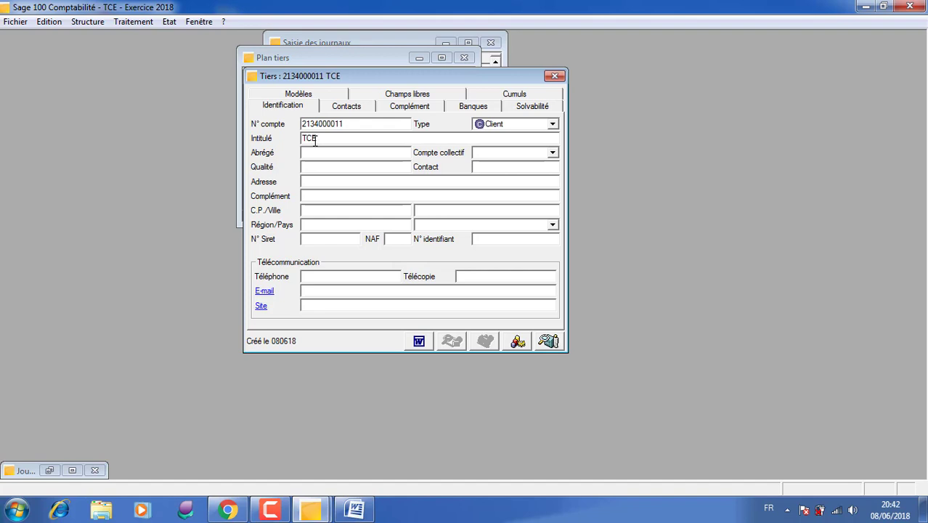
- Set the TCE client's collective account to 3421 client and close its record
{"action": "left_click", "coordinate": [552, 155]}
{"action": "left_click", "coordinate": [552, 155]}
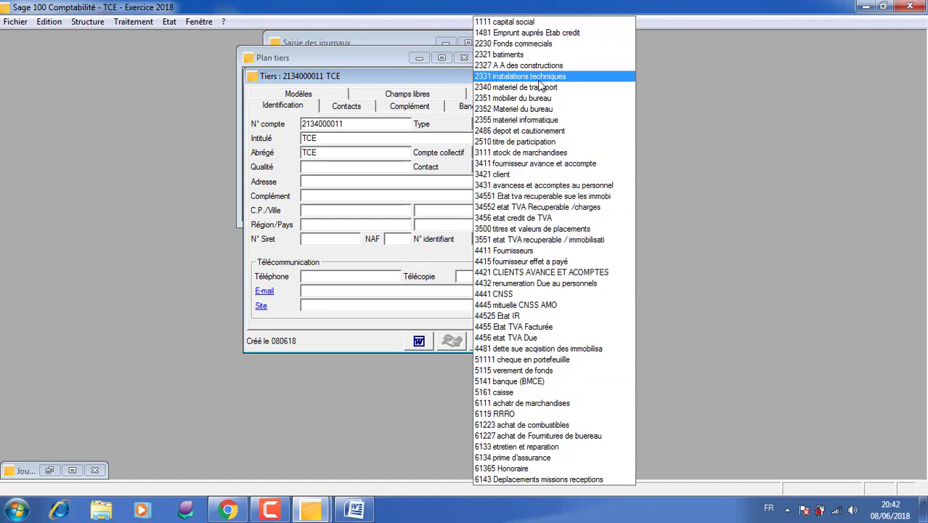
{"action": "left_click", "coordinate": [541, 175]}
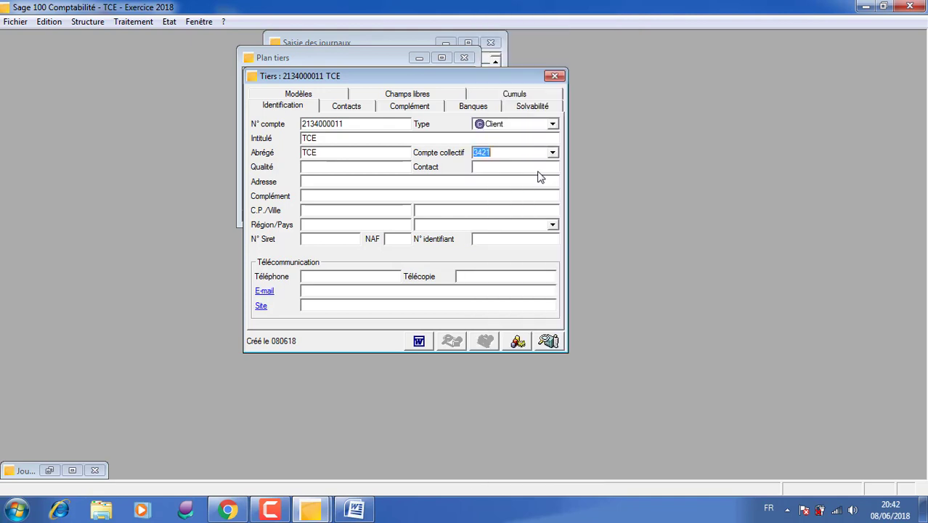
{"action": "left_click", "coordinate": [554, 76]}
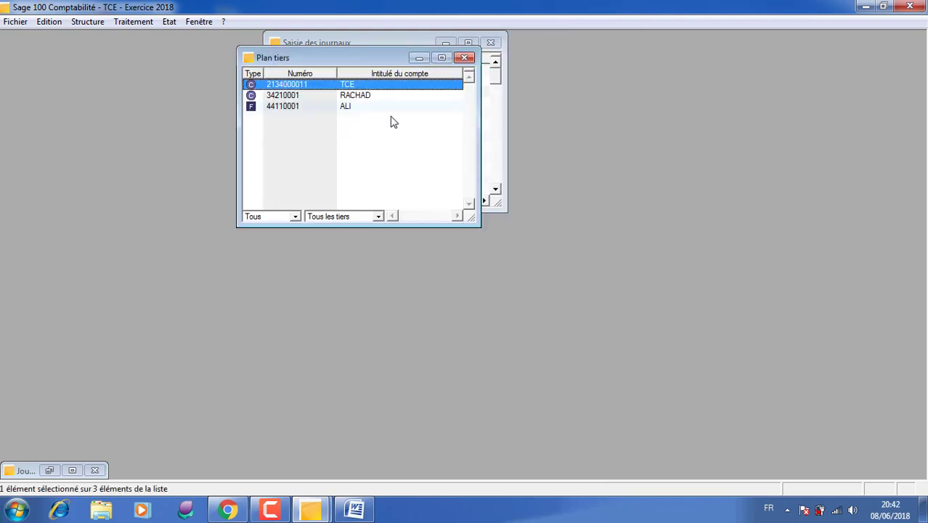
- Close the third-party accounts list and restore the minimized January 2018 Banque Debit-Credit journal
{"action": "left_click", "coordinate": [464, 57]}
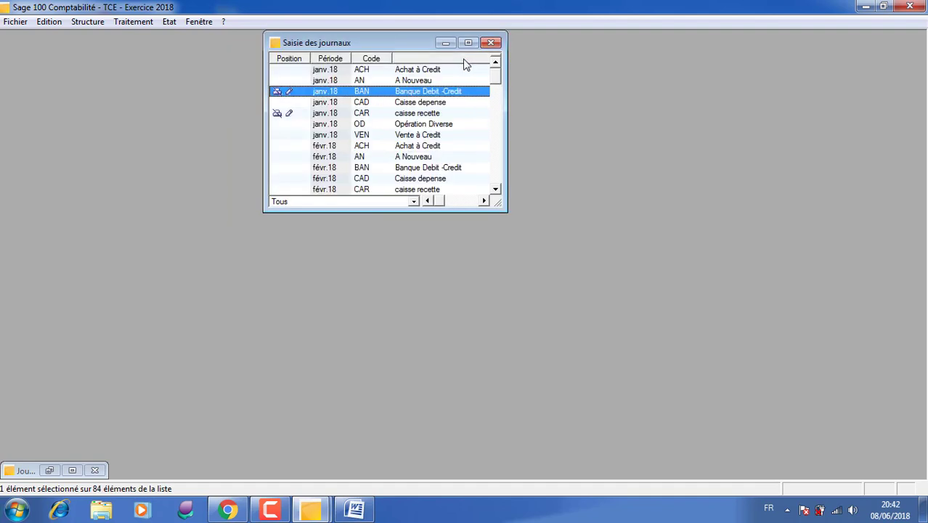
{"action": "double_click", "coordinate": [384, 93]}
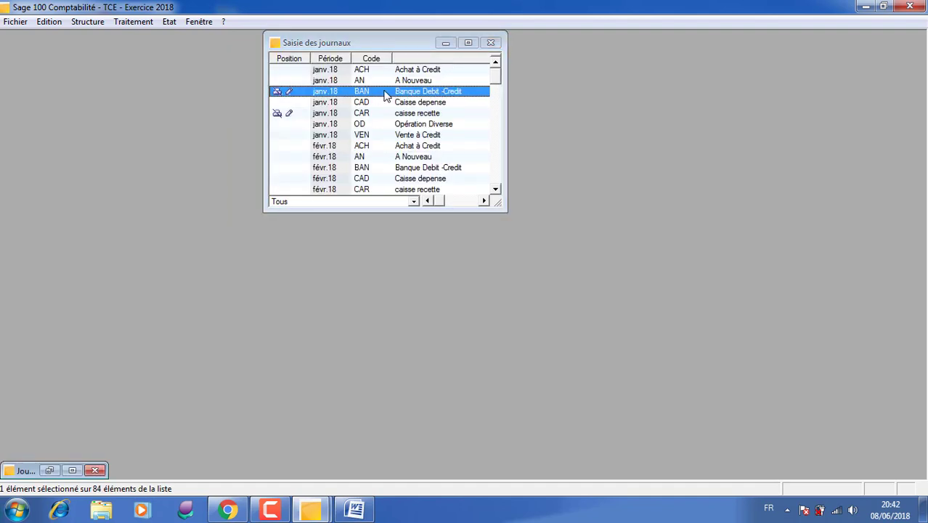
{"action": "left_click", "coordinate": [51, 470]}
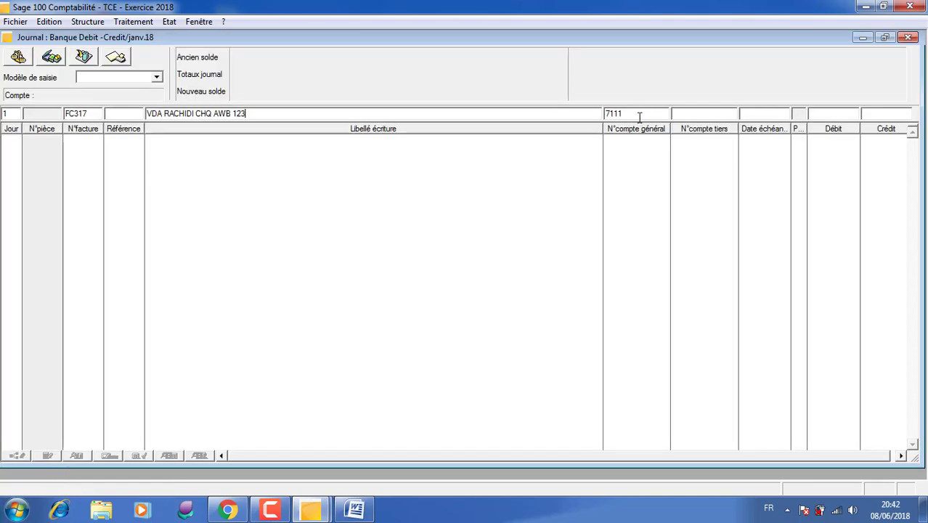
- Enter a credit amount of 1800 on the FC317 line
{"action": "left_click", "coordinate": [881, 112]}
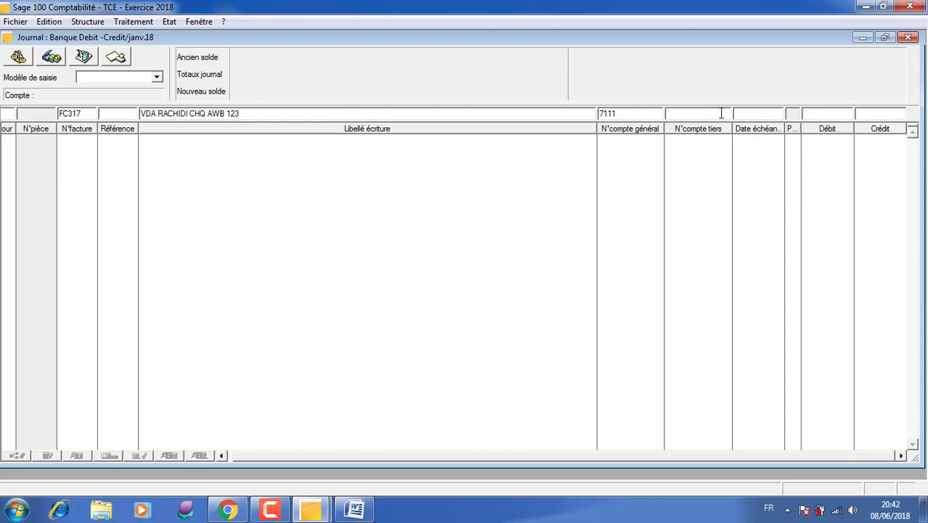
{"action": "left_click", "coordinate": [846, 114]}
{"action": "left_click", "coordinate": [869, 114]}
{"action": "type", "text": "1800"}
- Try assigning the existing client third-party account beginning with 3421 to the FC317 line
{"action": "left_click", "coordinate": [718, 112]}
{"action": "type", "text": "3421"}
{"action": "key", "text": "Tab"}
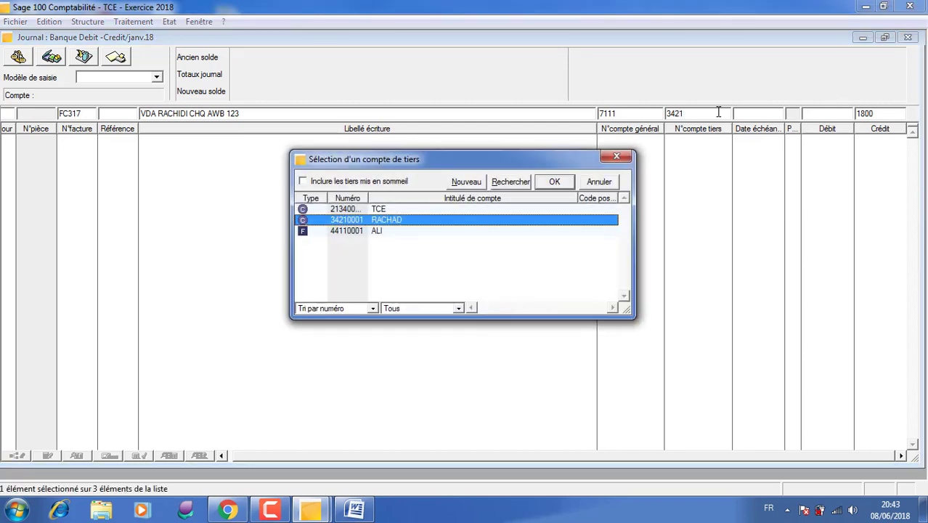
{"action": "double_click", "coordinate": [398, 222]}
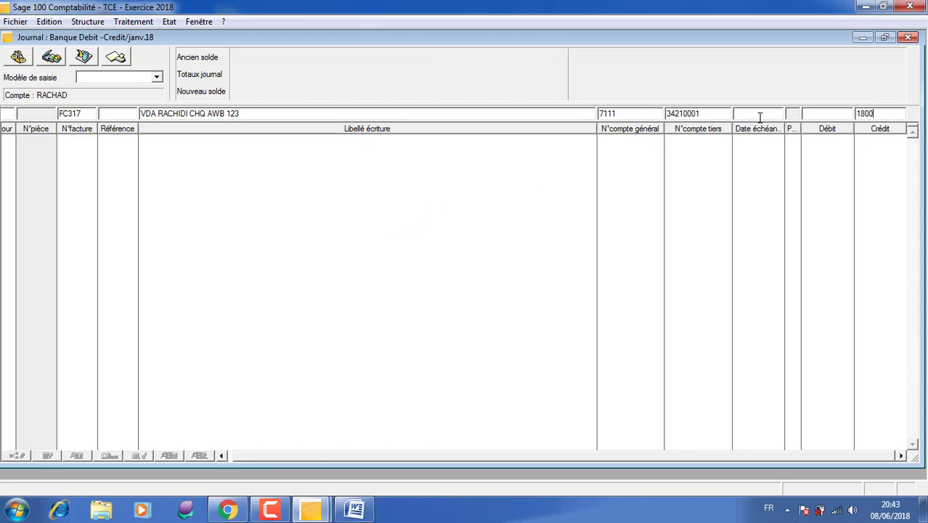
{"action": "left_click", "coordinate": [715, 113]}
- Record the FC317 line on account 7111 with a credit of 1800 and no third-party account
{"action": "left_click", "coordinate": [885, 115]}
{"action": "type", "text": "1800"}
{"action": "key", "text": "Return"}
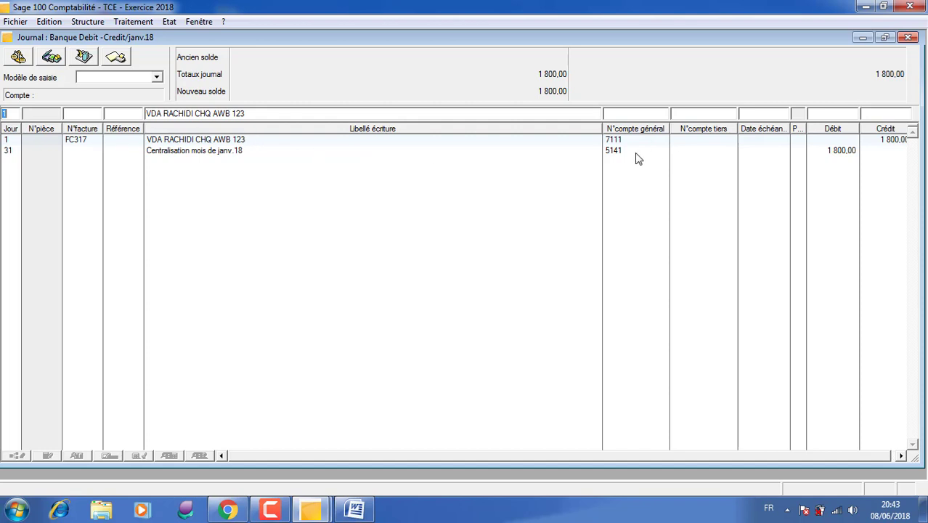
- Record a second line with the same label on general account 4455 with a credit of 360
{"action": "key", "text": "Tab"}
{"action": "key", "text": "Tab"}
{"action": "key", "text": "Tab"}
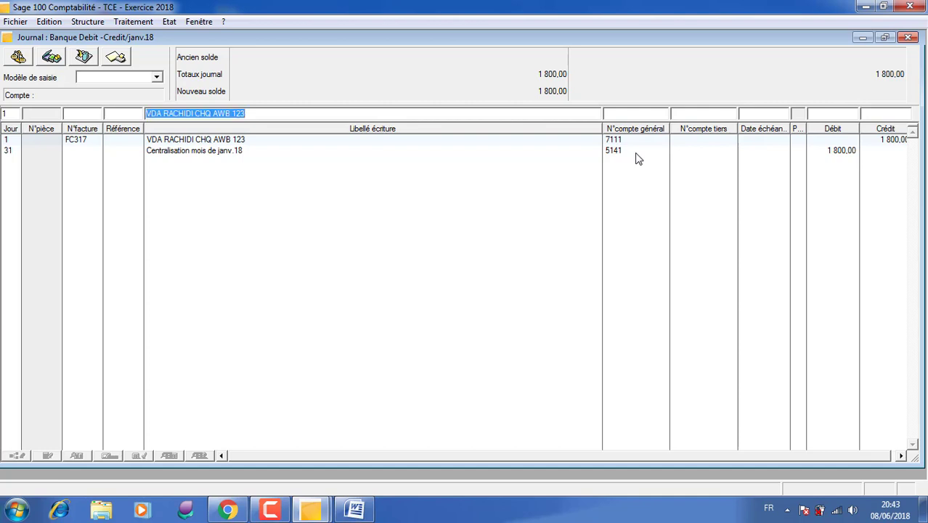
{"action": "key", "text": "Tab"}
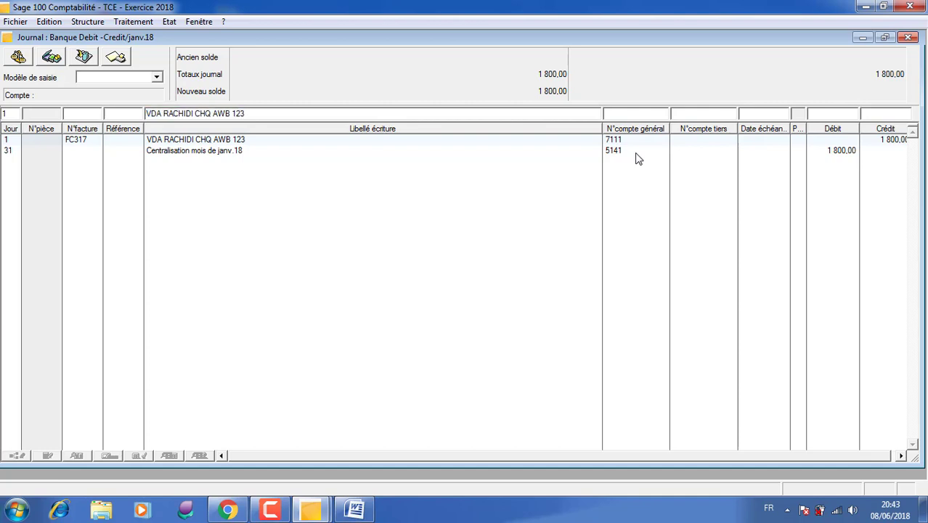
{"action": "type", "text": "4433"}
{"action": "key", "text": "BackSpace"}
{"action": "key", "text": "BackSpace"}
{"action": "type", "text": "55"}
{"action": "left_click", "coordinate": [876, 115]}
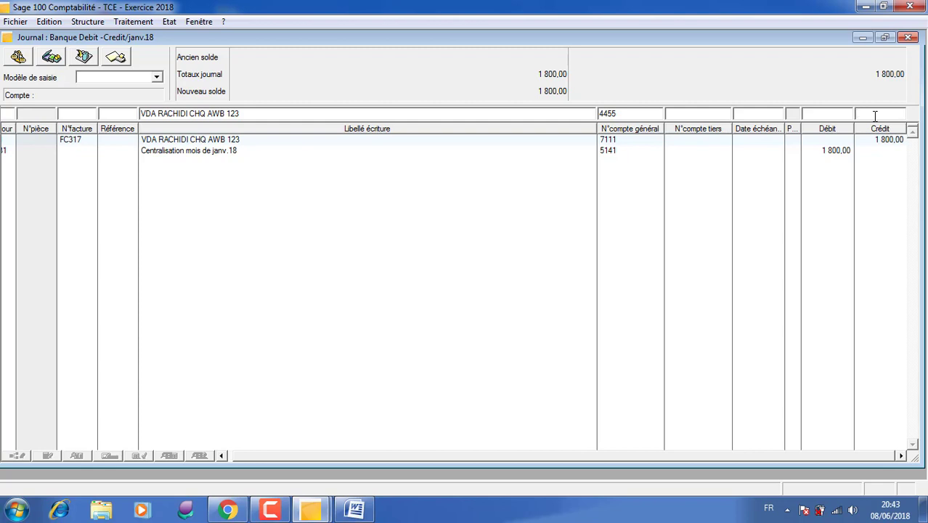
{"action": "type", "text": "360"}
{"action": "key", "text": "Return"}
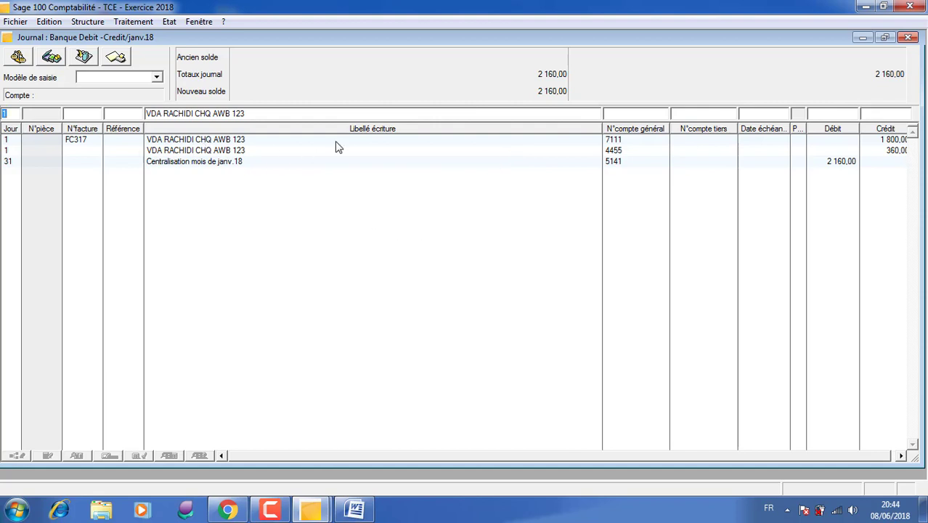
- Close the bank journal and open the January 2018 Opération Diverse journal (OD)
{"action": "left_click", "coordinate": [908, 38]}
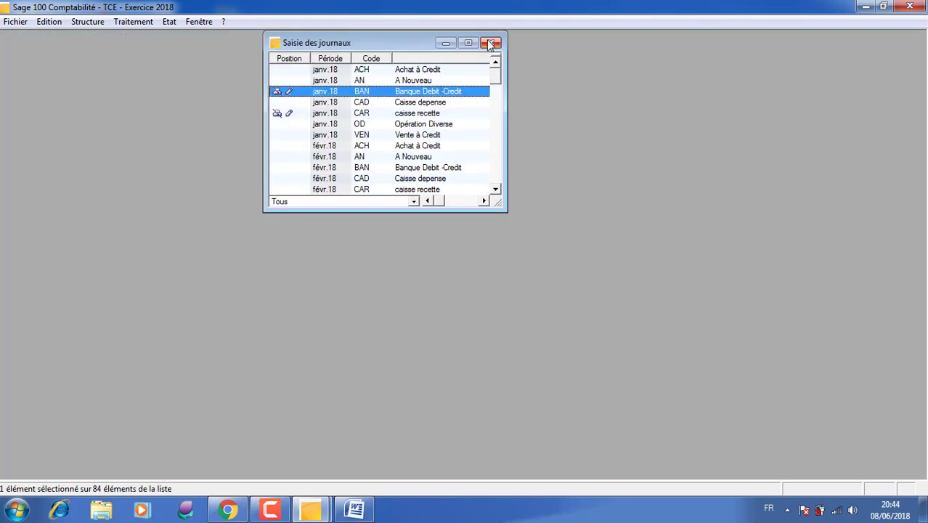
{"action": "left_click", "coordinate": [415, 127]}
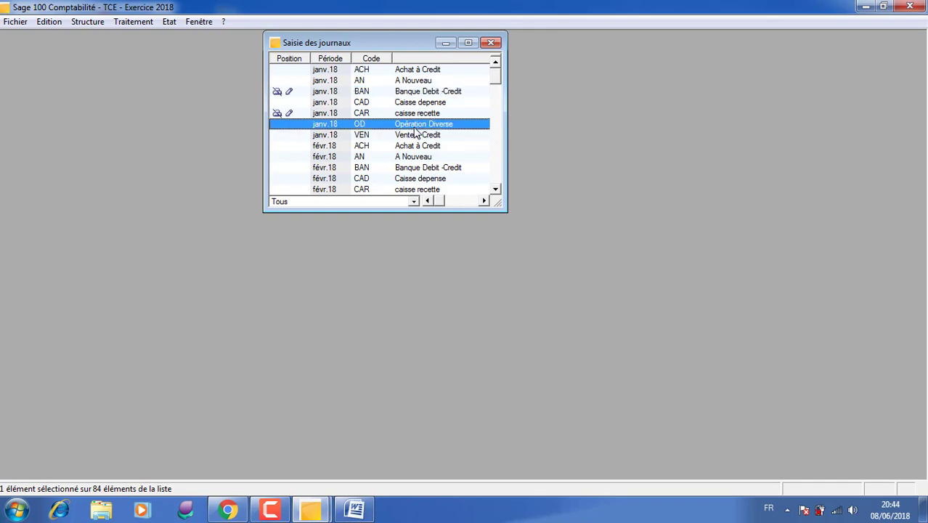
{"action": "double_click", "coordinate": [414, 126]}
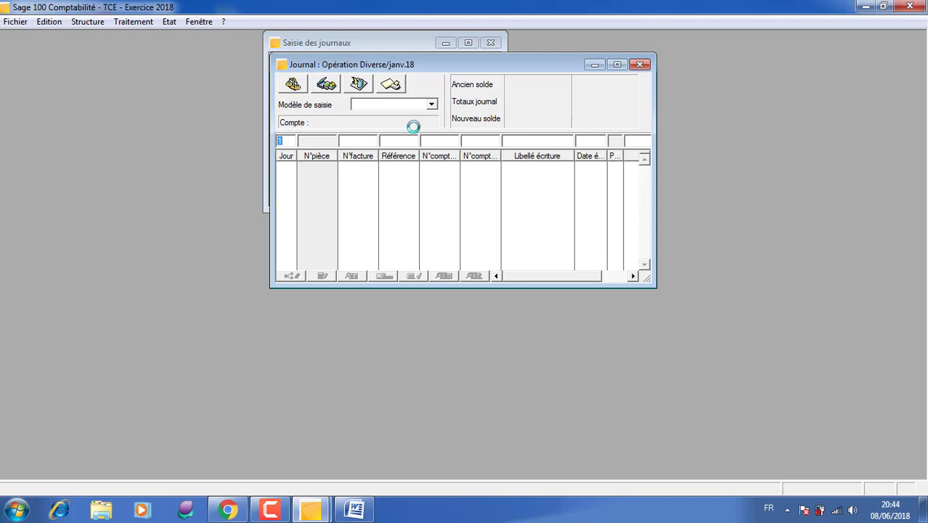
- Enter invoice number FC234 on the new entry line and maximize the journal
{"action": "left_click", "coordinate": [359, 142]}
{"action": "type", "text": "FC234"}
{"action": "left_click", "coordinate": [616, 65]}
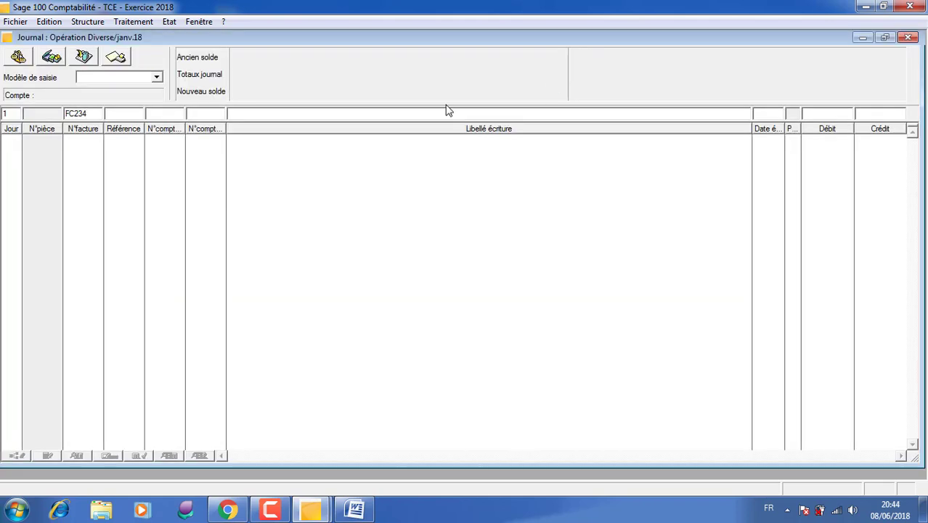
- Widen the N°compte général column so its full heading fits
{"action": "left_click", "coordinate": [225, 129]}
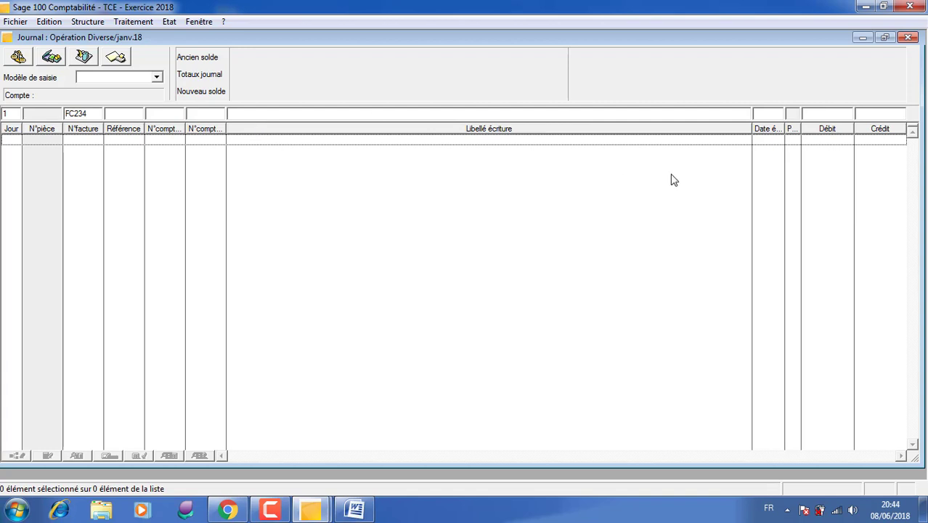
{"action": "left_click", "coordinate": [751, 126]}
{"action": "left_click_drag", "start_coordinate": [186, 129], "coordinate": [210, 128]}
- Look through the general accounts starting with 6 for one suited to the rent expense
{"action": "left_click", "coordinate": [177, 117]}
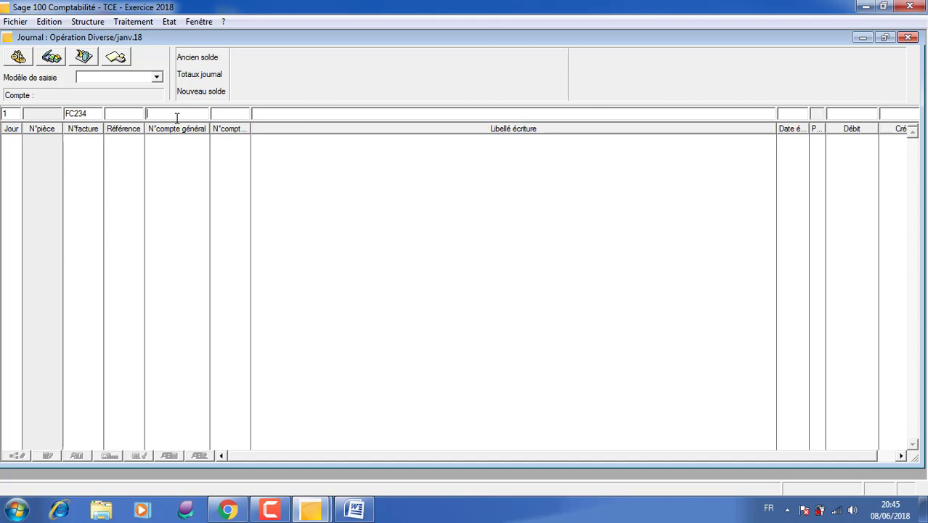
{"action": "type", "text": "6"}
{"action": "key", "text": "Tab"}
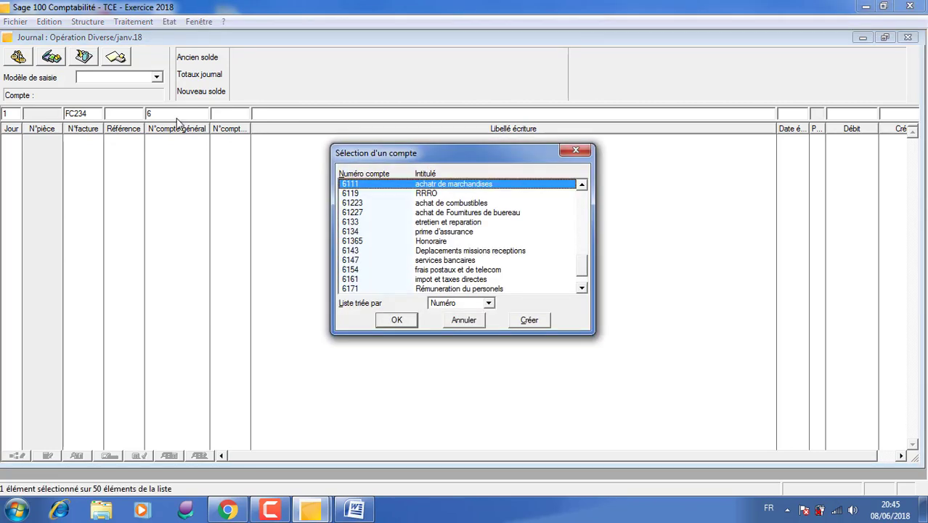
{"action": "left_click", "coordinate": [454, 270]}
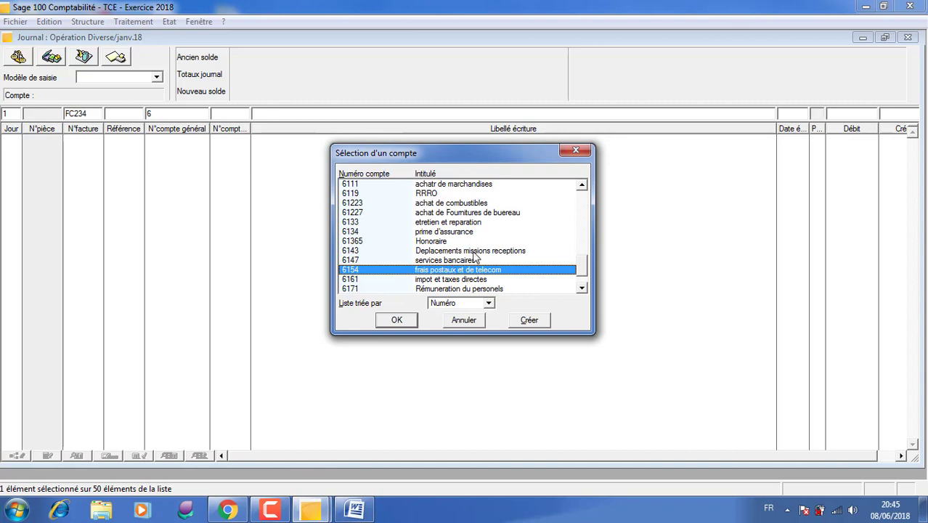
{"action": "left_click", "coordinate": [582, 288]}
{"action": "left_click", "coordinate": [582, 289]}
{"action": "left_click", "coordinate": [582, 288]}
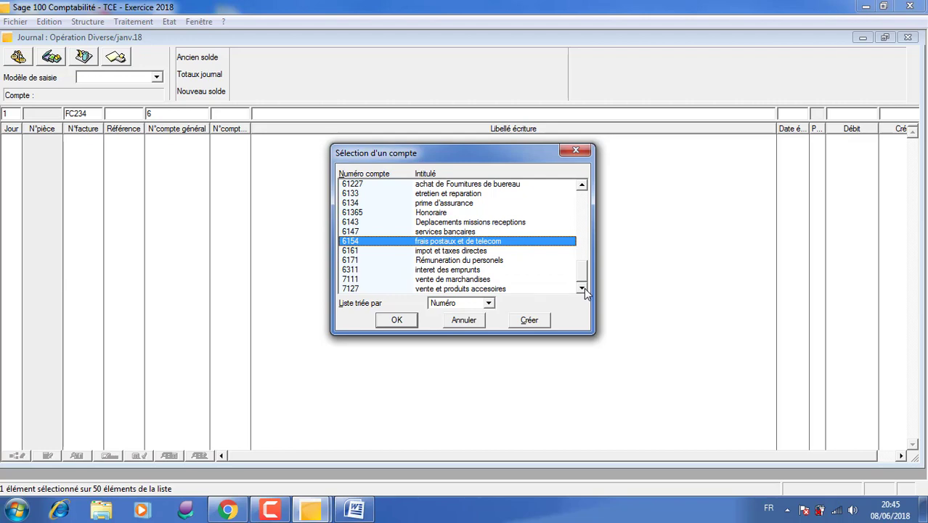
{"action": "mouse_move", "coordinate": [586, 274]}
{"action": "left_mouse_down"}
{"action": "mouse_move", "coordinate": [586, 212]}
{"action": "mouse_move", "coordinate": [584, 287]}
{"action": "left_mouse_up"}
{"action": "left_click", "coordinate": [582, 185]}
{"action": "left_click", "coordinate": [581, 185]}
{"action": "left_click", "coordinate": [582, 185]}
{"action": "left_click", "coordinate": [582, 185]}
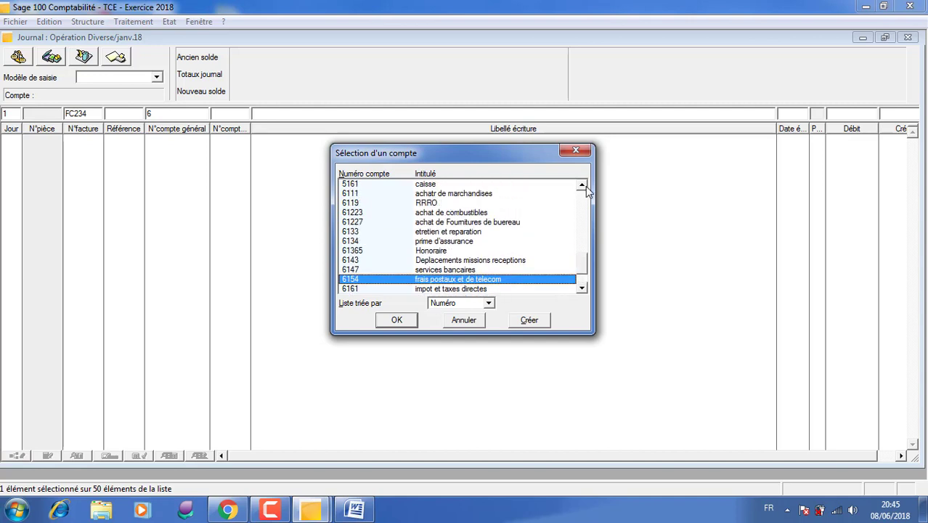
- Create general account 6212 titled LOCATION ET CHARGE LOCATIVE with analytical entry turned off, and close its record
{"action": "left_click", "coordinate": [538, 324]}
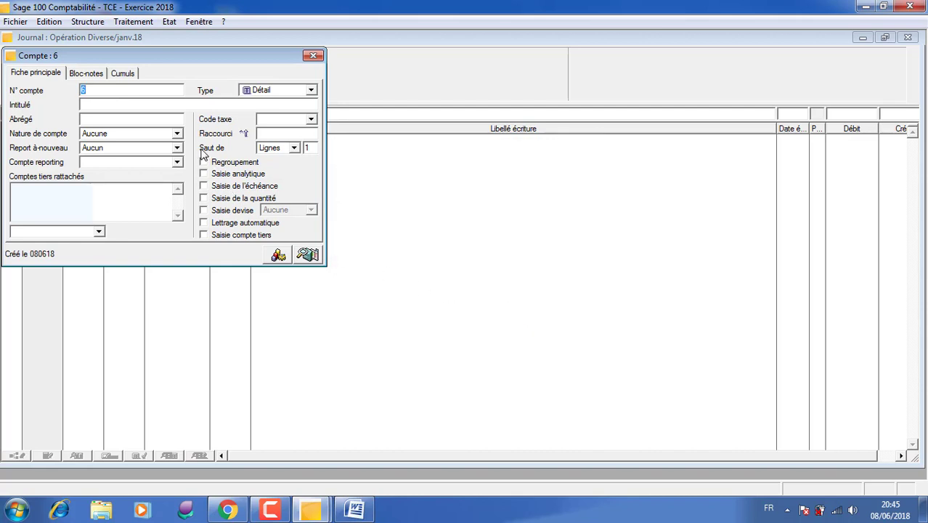
{"action": "type", "text": "6212"}
{"action": "left_click", "coordinate": [207, 107]}
{"action": "type", "text": "L"}
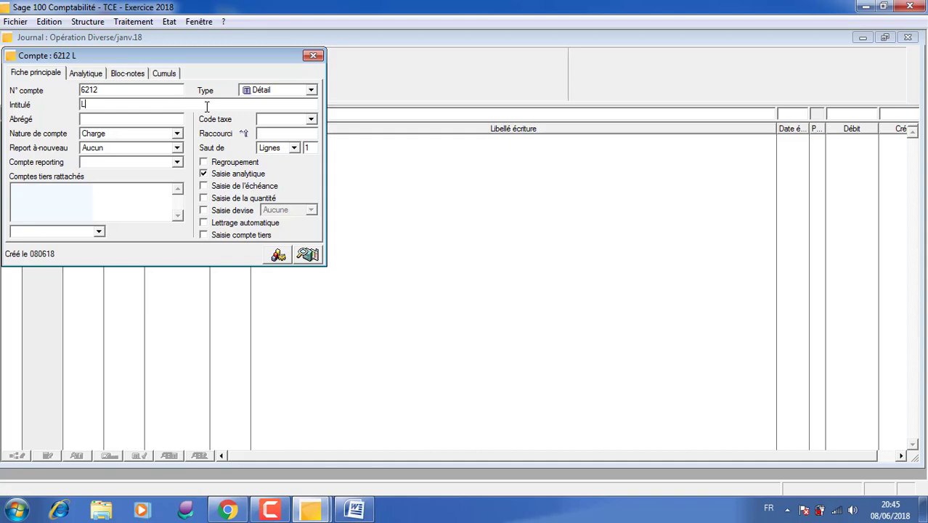
{"action": "type", "text": "OCATION ET CHA"}
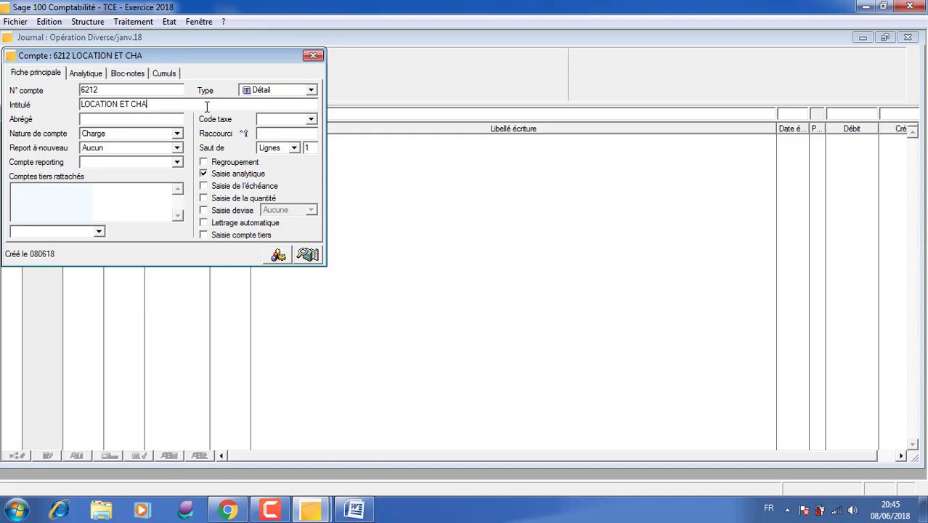
{"action": "type", "text": "RGE LOCATI"}
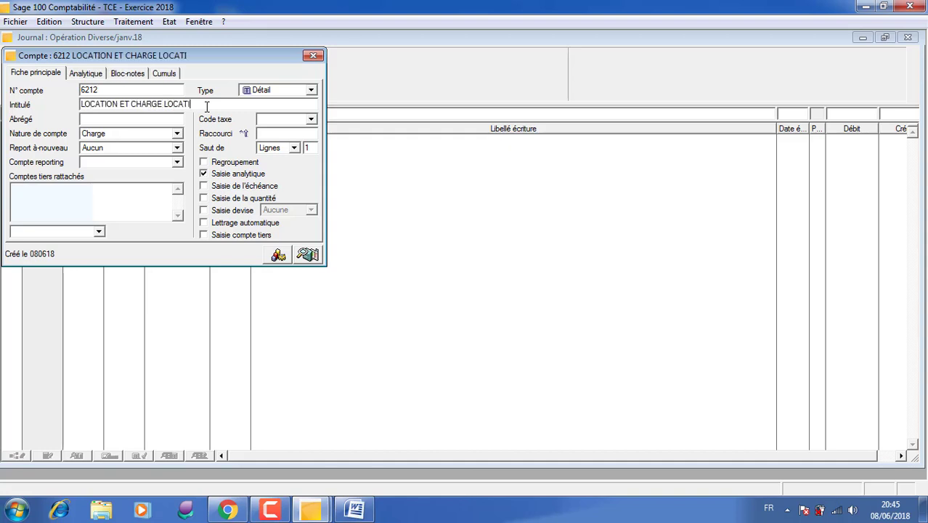
{"action": "type", "text": "VE"}
{"action": "left_click", "coordinate": [225, 176]}
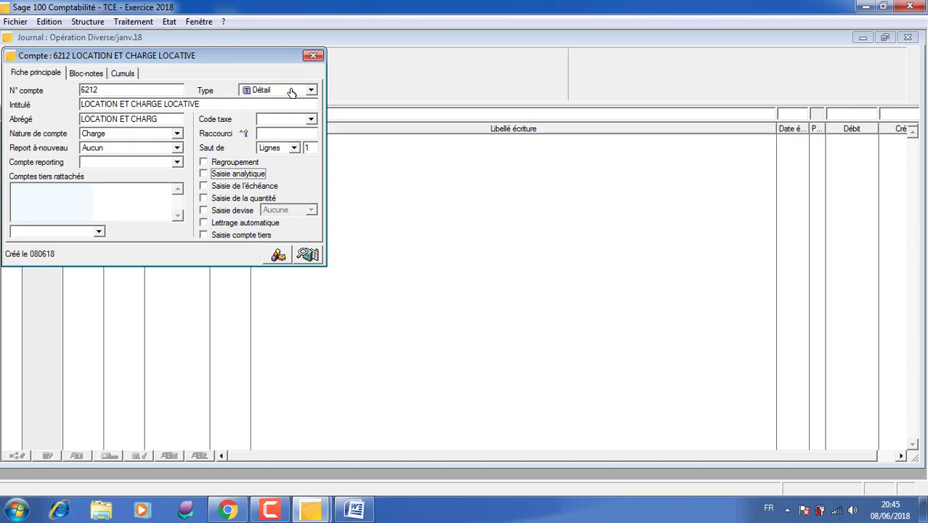
{"action": "left_click", "coordinate": [314, 57]}
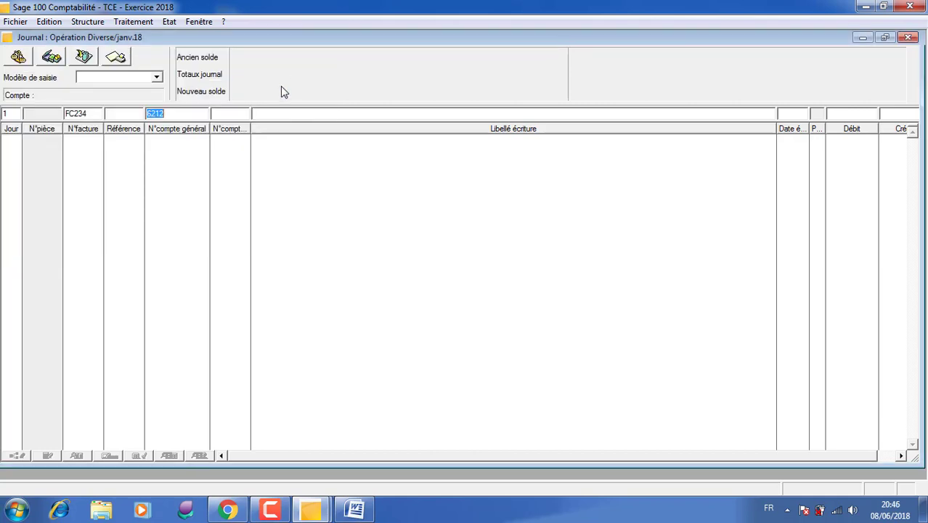
- Keep account 6212 on the FC234 line and label the entry REGLEMENT D UN LOYE
{"action": "key", "text": "Tab"}
{"action": "key", "text": "Tab"}
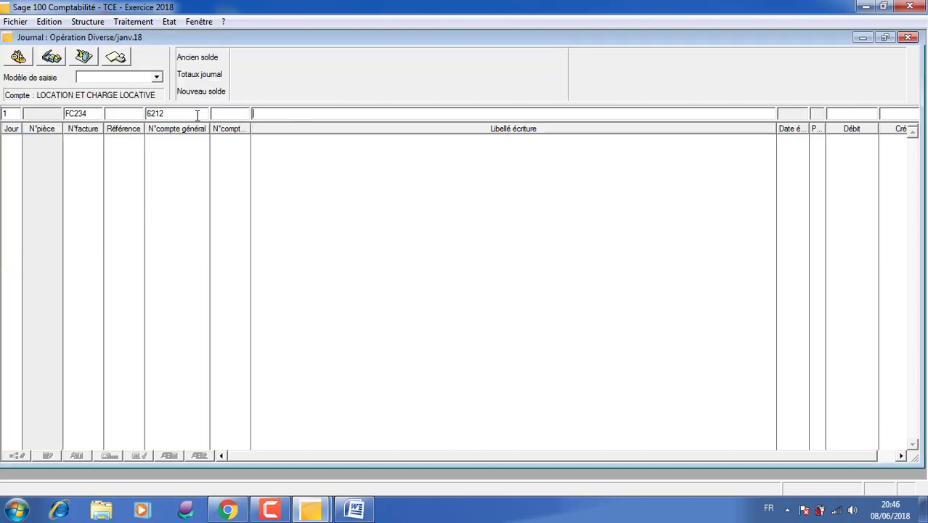
{"action": "left_click", "coordinate": [270, 115]}
{"action": "type", "text": "REGTEN"}
{"action": "key", "text": "BackSpace"}
{"action": "key", "text": "BackSpace"}
{"action": "type", "text": "EMENT D UN LOYE"}
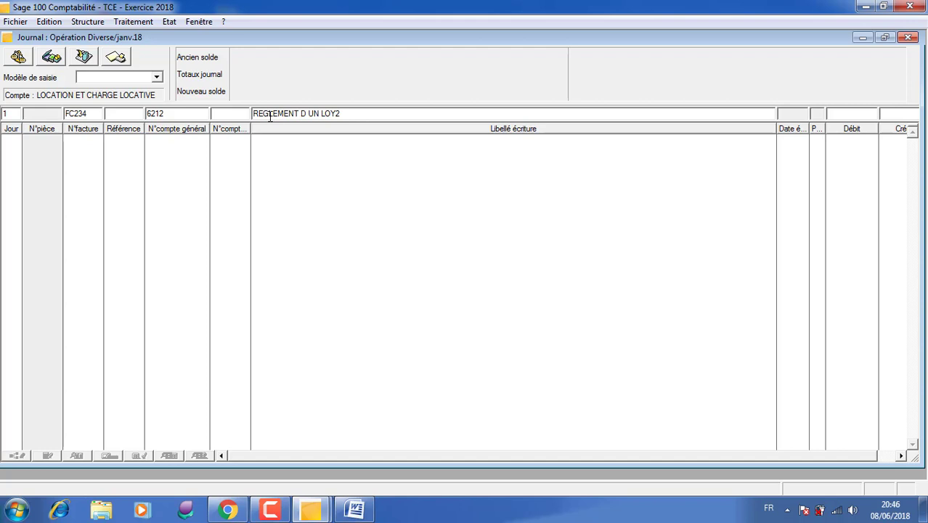
{"action": "key", "text": "BackSpace"}
{"action": "type", "text": "E"}
- Record the FC234 rent line with a debit of 6000
{"action": "left_click", "coordinate": [848, 116]}
{"action": "type", "text": "6000"}
{"action": "key", "text": "Return"}
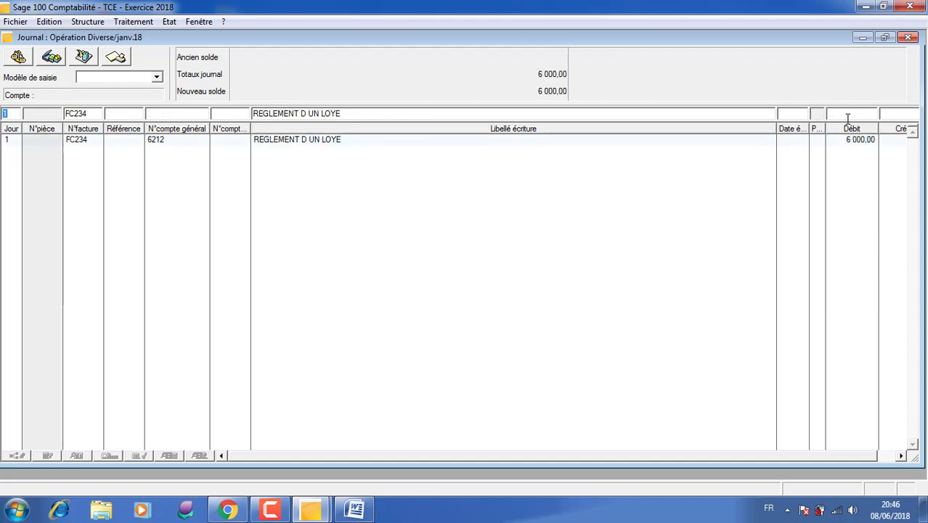
- Assign general account 5161 to the second FC234 line
{"action": "key", "text": "Tab"}
{"action": "key", "text": "Tab"}
{"action": "key", "text": "Tab"}
{"action": "key", "text": "Tab"}
{"action": "left_click", "coordinate": [192, 114]}
{"action": "type", "text": "5161"}
- Keep the rent label and record the 5161 line with a credit of 6000
{"action": "key", "text": "Tab"}
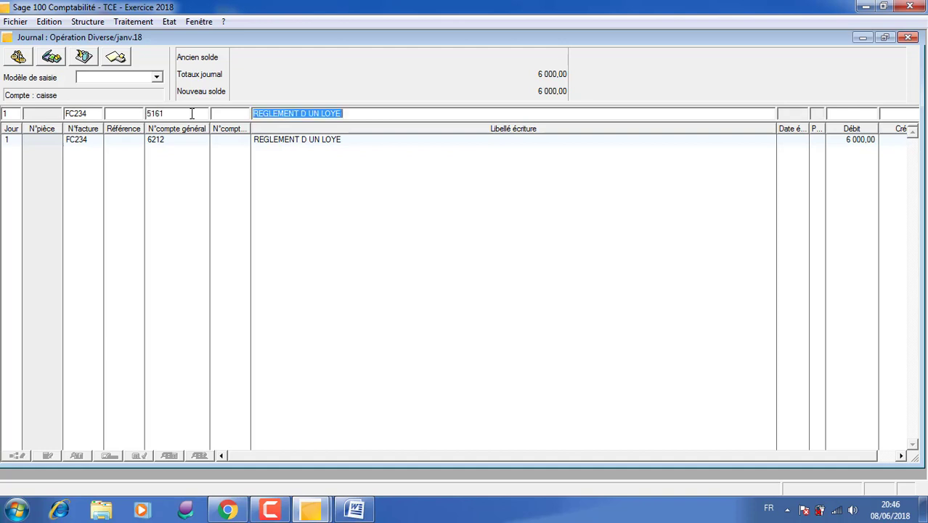
{"action": "key", "text": "Tab"}
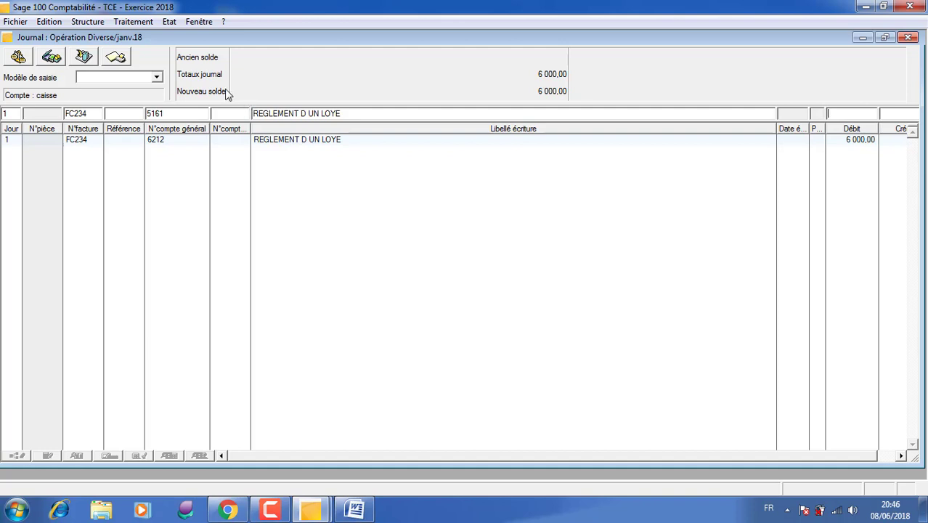
{"action": "key", "text": "Tab"}
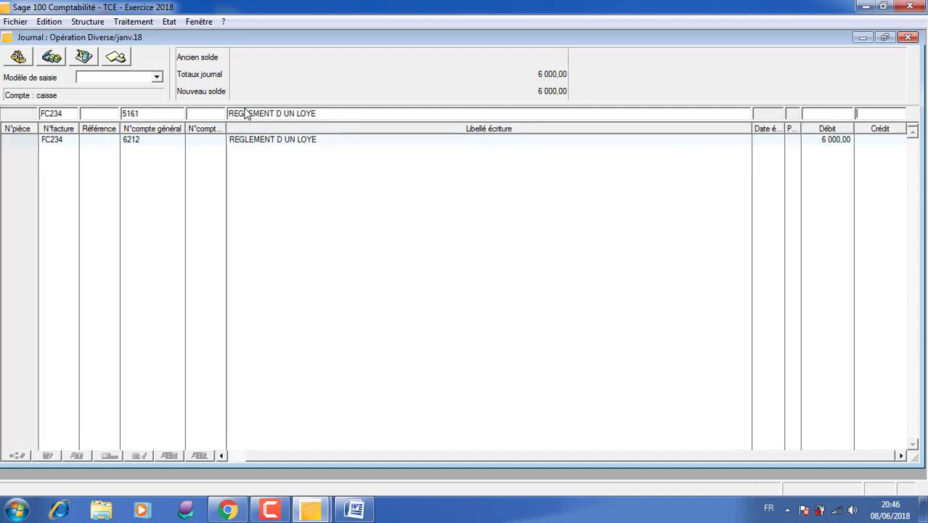
{"action": "type", "text": "000"}
{"action": "key", "text": "Return"}
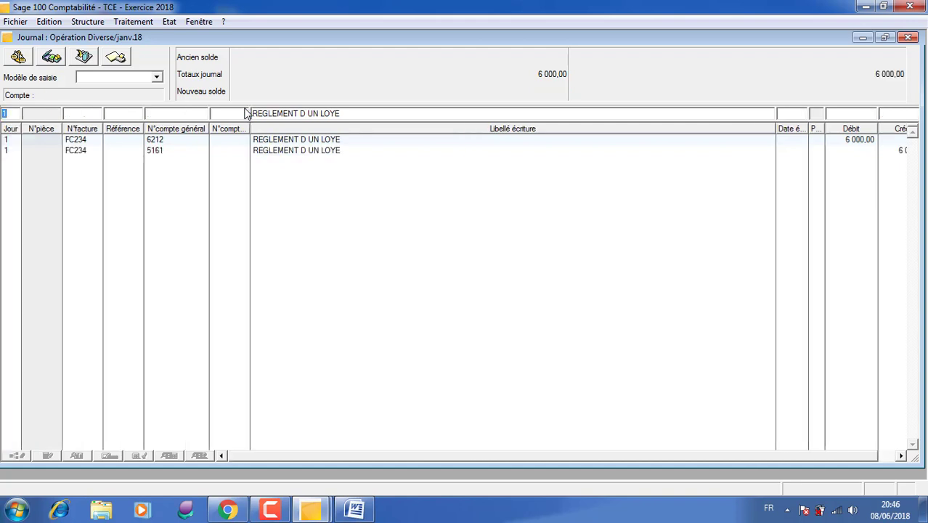
- Close the January 2018 Opération Diverse journal and the journal entry list
{"action": "left_click", "coordinate": [908, 40]}
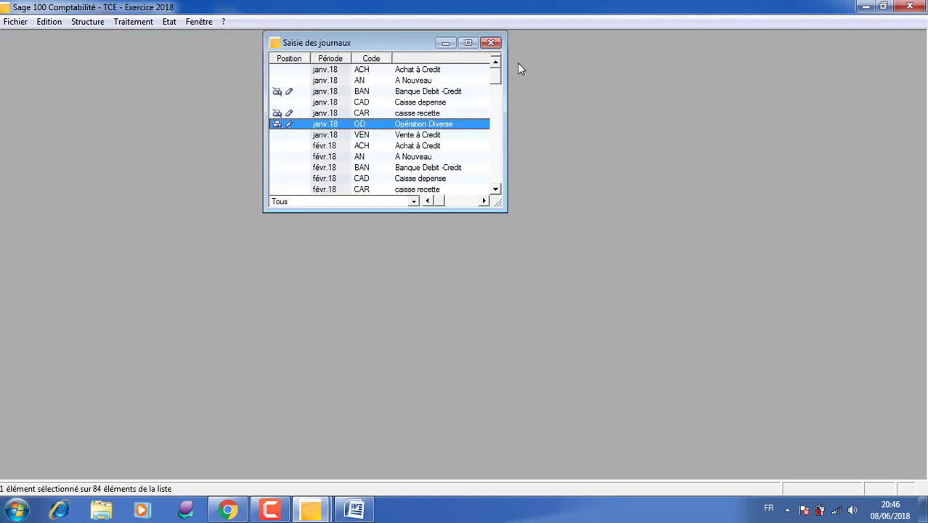
{"action": "left_click", "coordinate": [492, 44]}
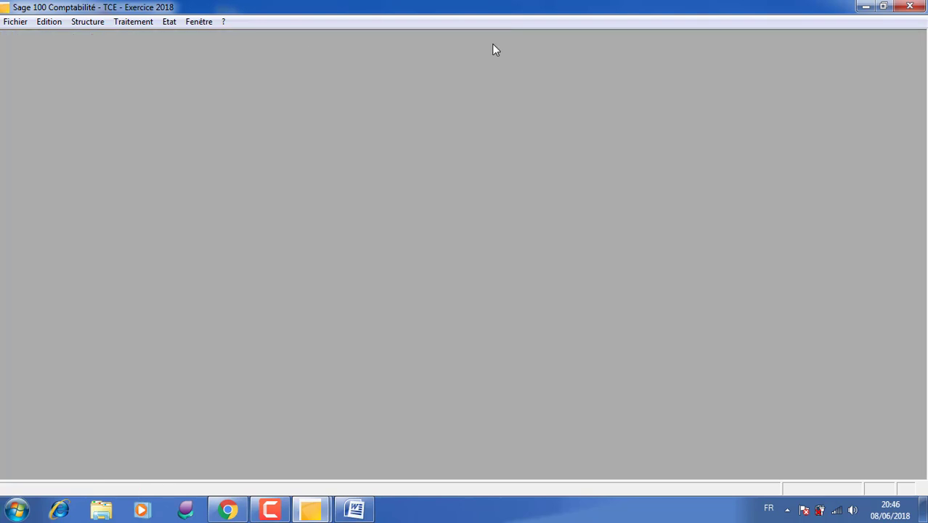
- Run the Grand-livre des tiers report with its default criteria, excluding the cover page and keeping the print preview
{"action": "left_click", "coordinate": [140, 22]}
{"action": "mouse_move", "coordinate": [166, 26]}
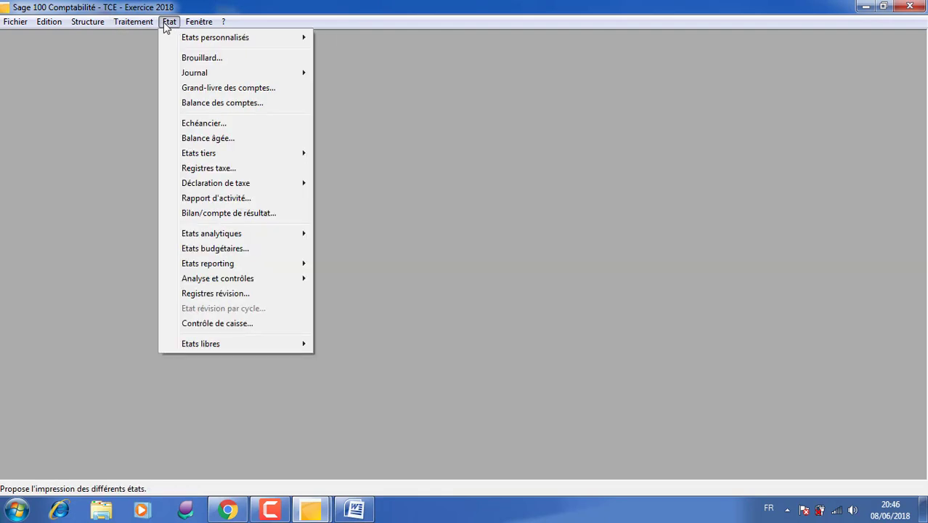
{"action": "mouse_move", "coordinate": [135, 29]}
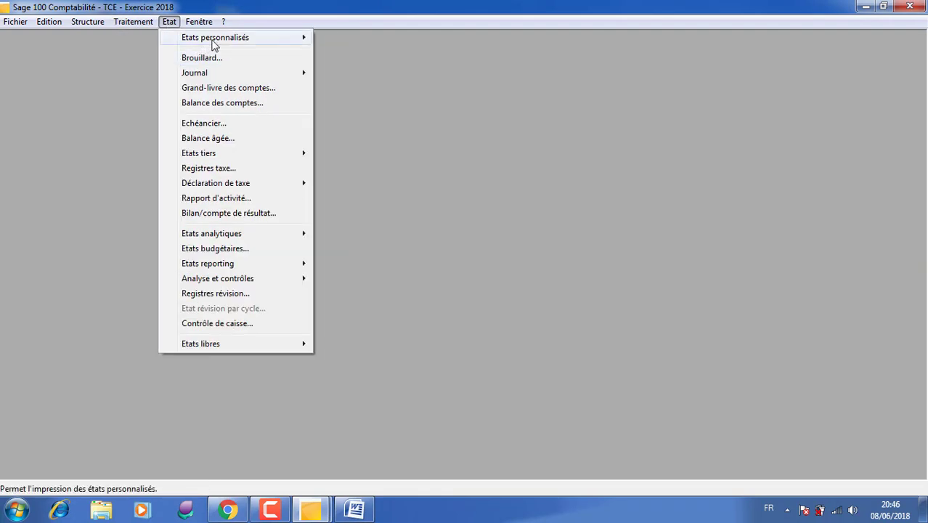
{"action": "mouse_move", "coordinate": [222, 38]}
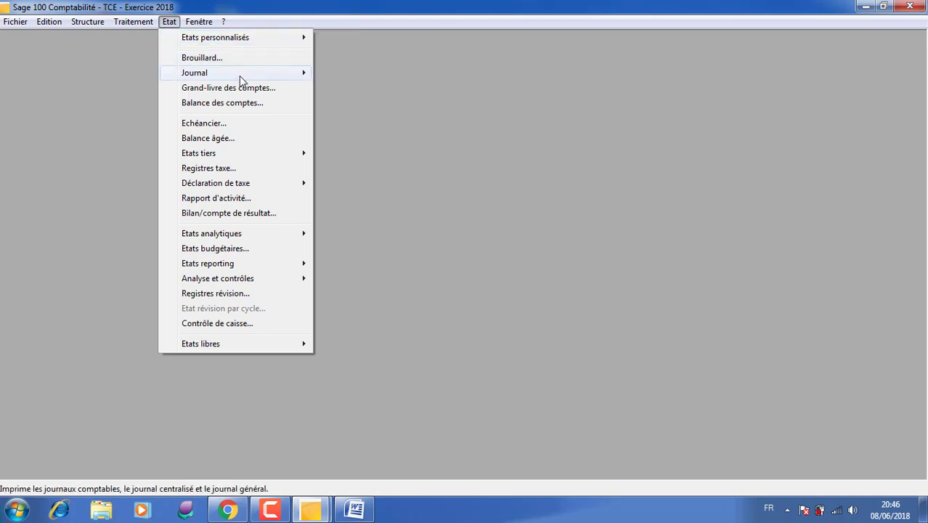
{"action": "mouse_move", "coordinate": [239, 76]}
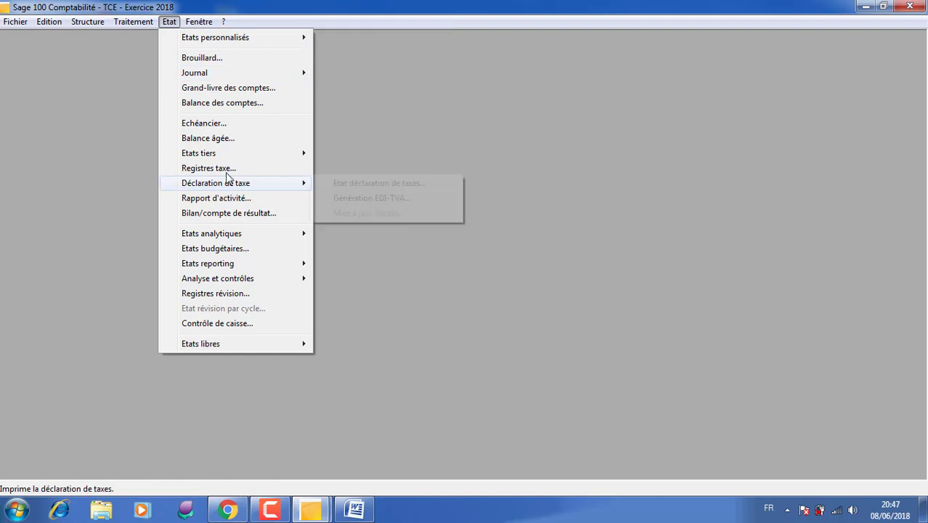
{"action": "mouse_move", "coordinate": [243, 154]}
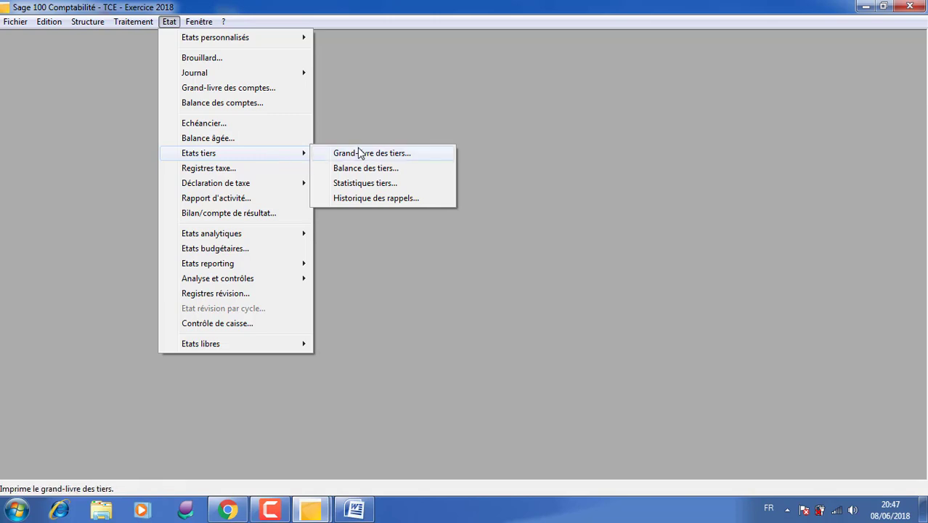
{"action": "left_click", "coordinate": [359, 154]}
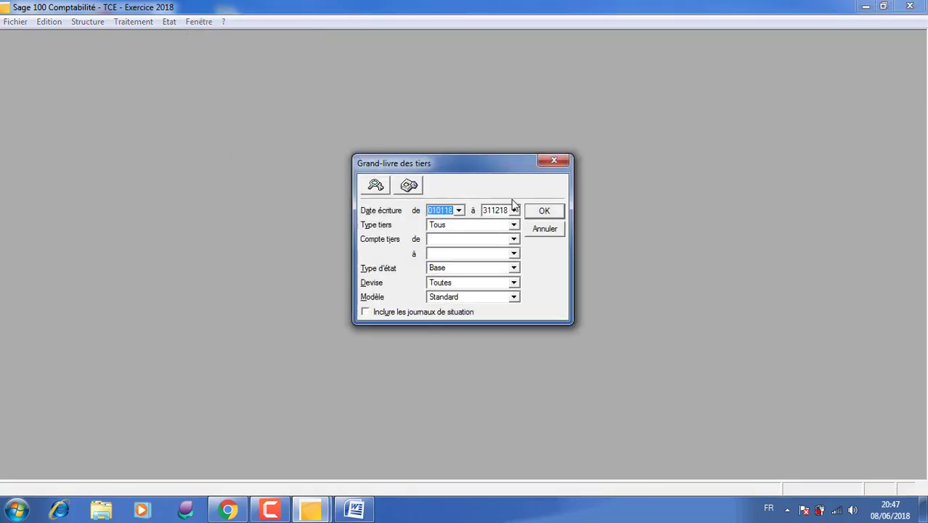
{"action": "left_click", "coordinate": [545, 210]}
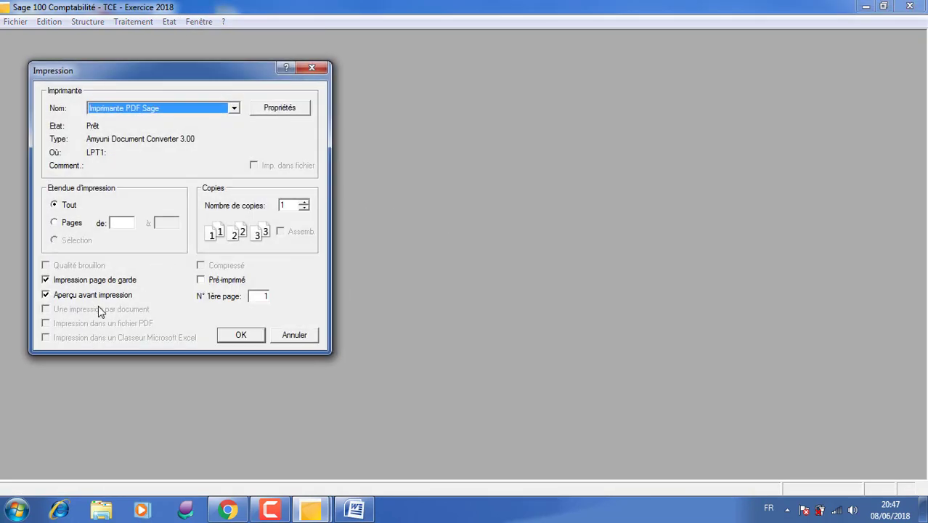
{"action": "left_click", "coordinate": [106, 281]}
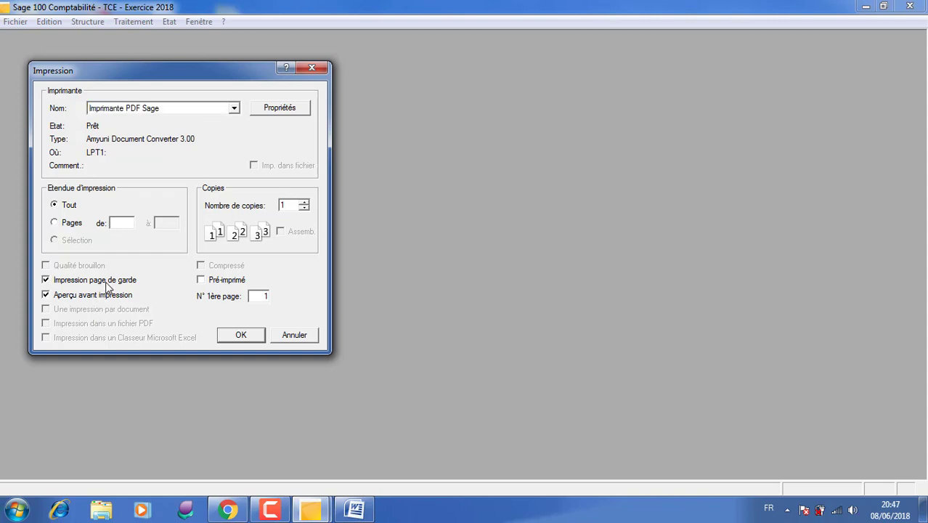
{"action": "left_click", "coordinate": [235, 339]}
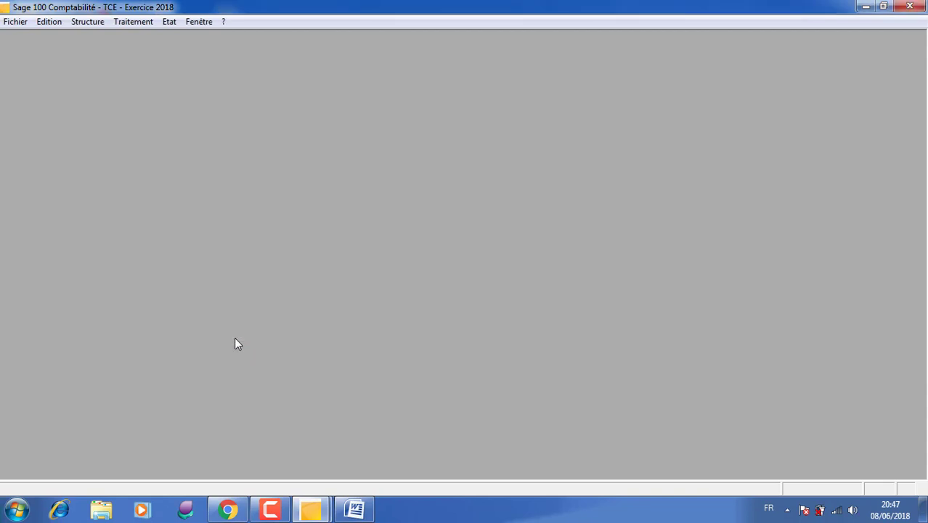
{"action": "left_click", "coordinate": [270, 509]}
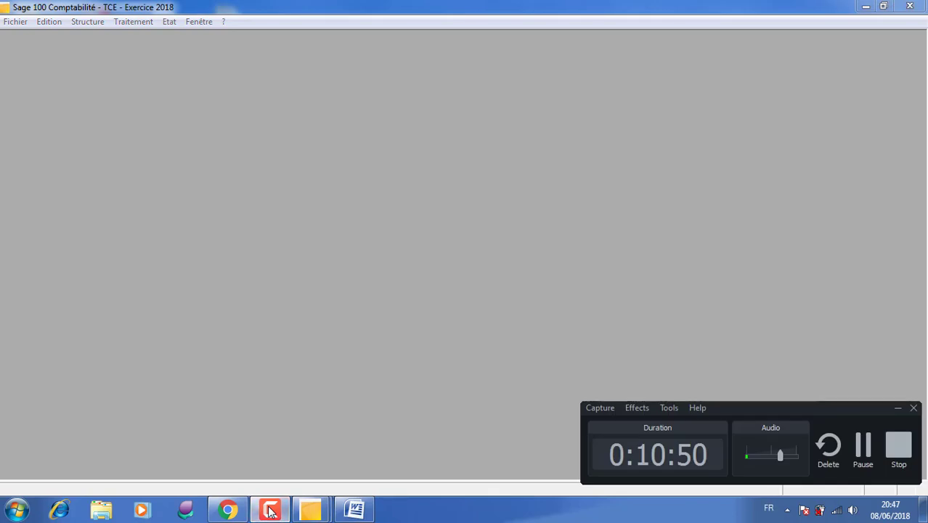